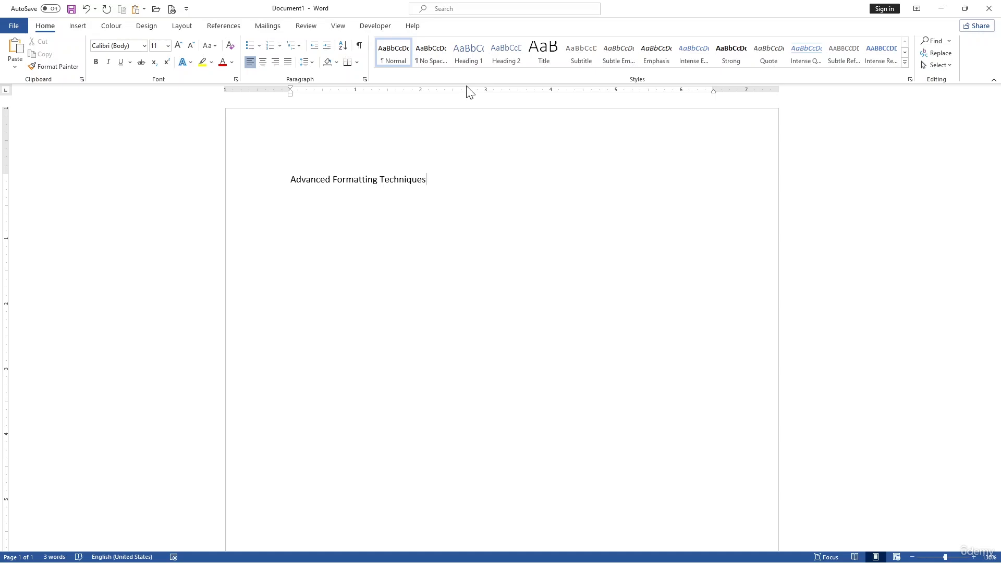
Try the Heading 1, Heading 2, Title, Emphasis, Intense Emphasis, Strong and Quote styles on the "Advanced Formatting Techniques" line
drag(436, 181, 300, 192)
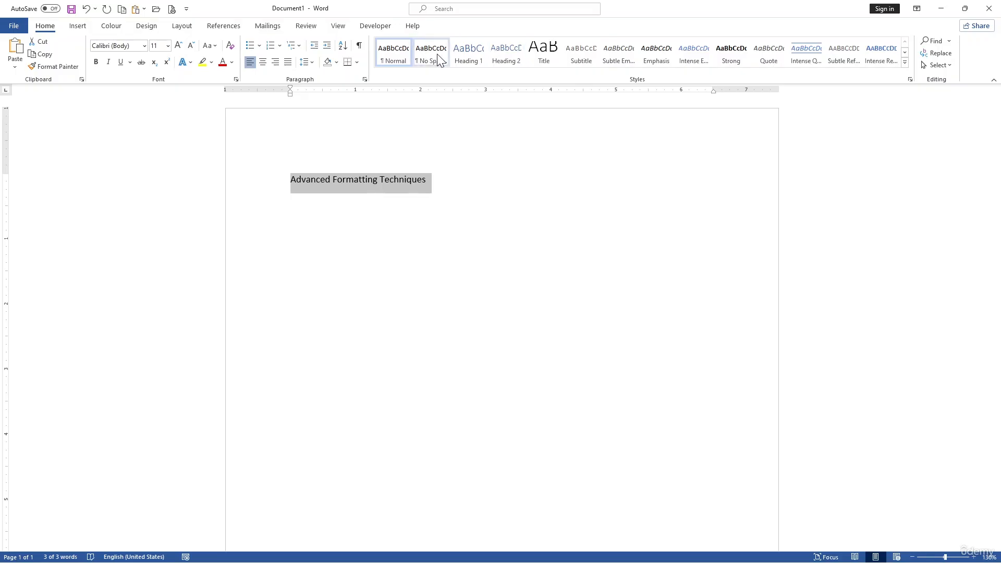
click(467, 57)
click(516, 56)
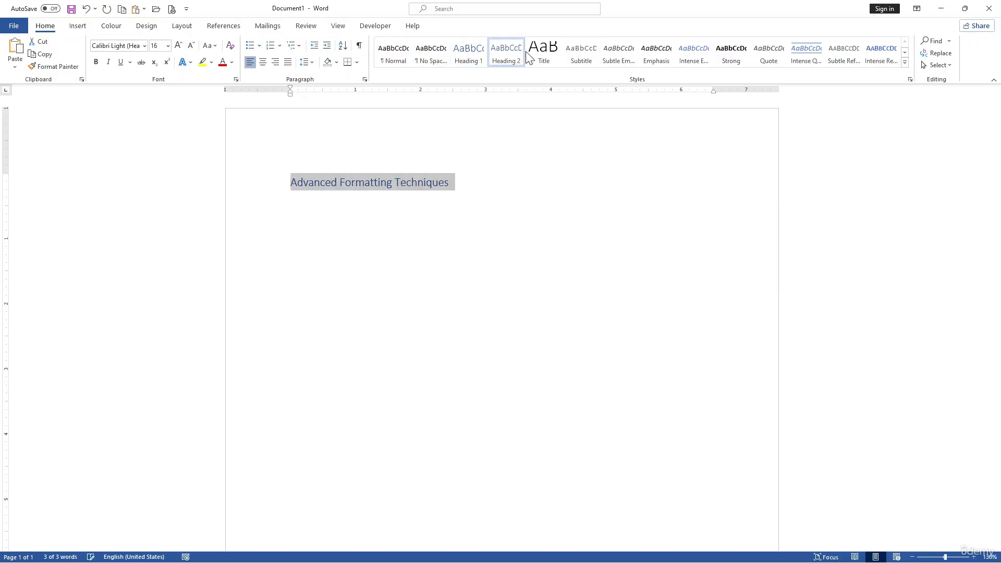
click(578, 56)
click(651, 58)
click(706, 60)
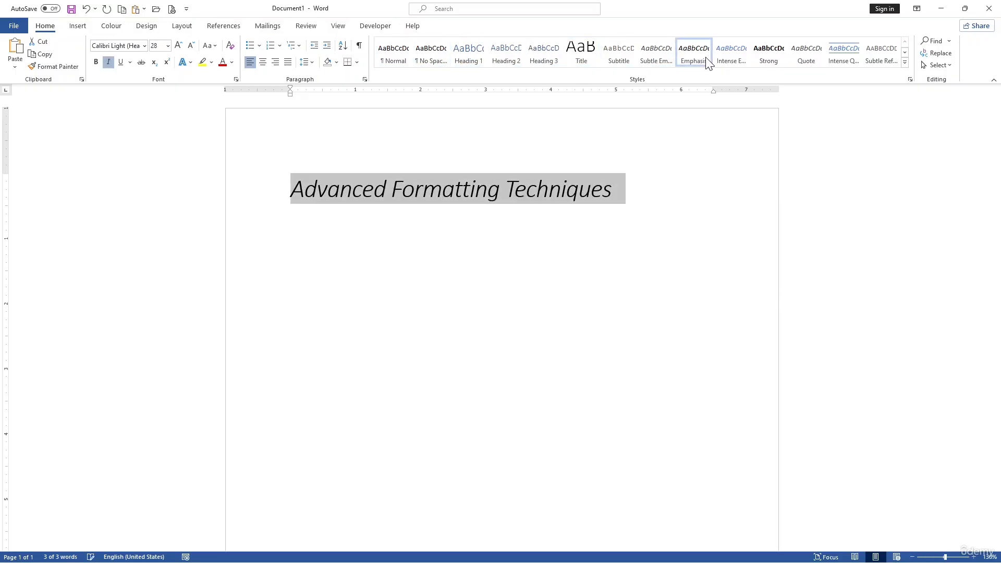
click(731, 59)
click(774, 59)
click(800, 60)
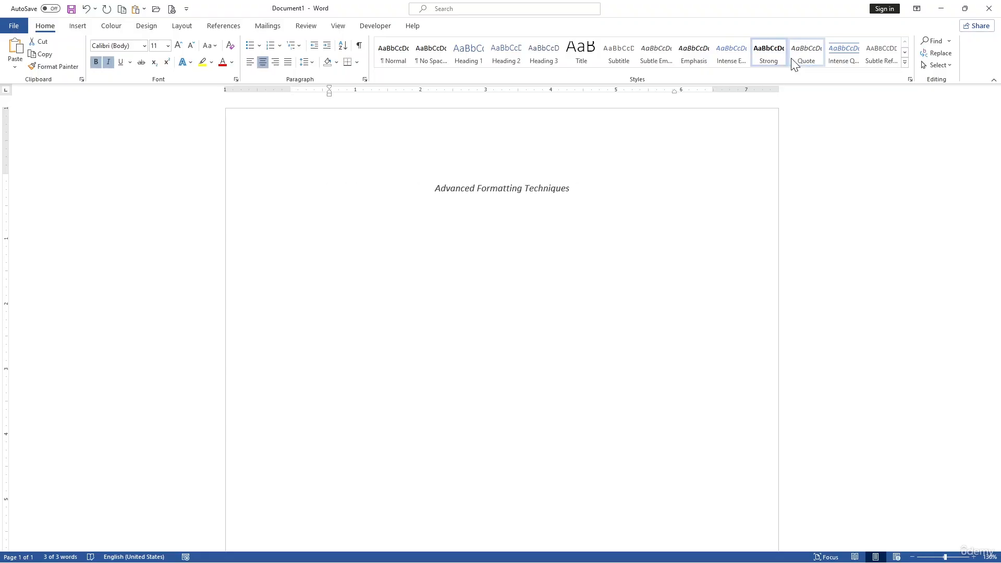
Format the "Advanced Formatting Techniques" line with the Subtle Emphasis and Title styles
click(681, 59)
click(663, 57)
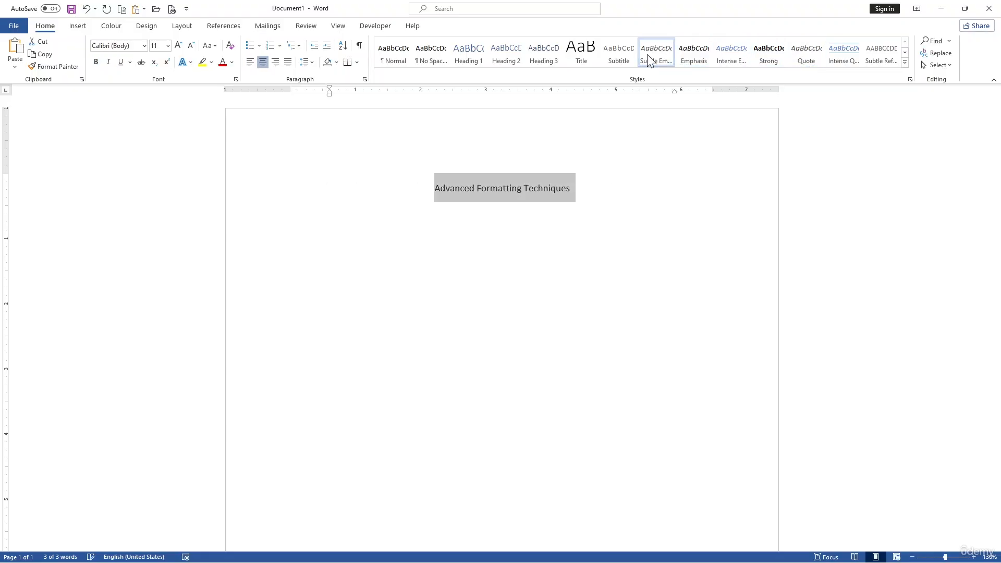
click(624, 54)
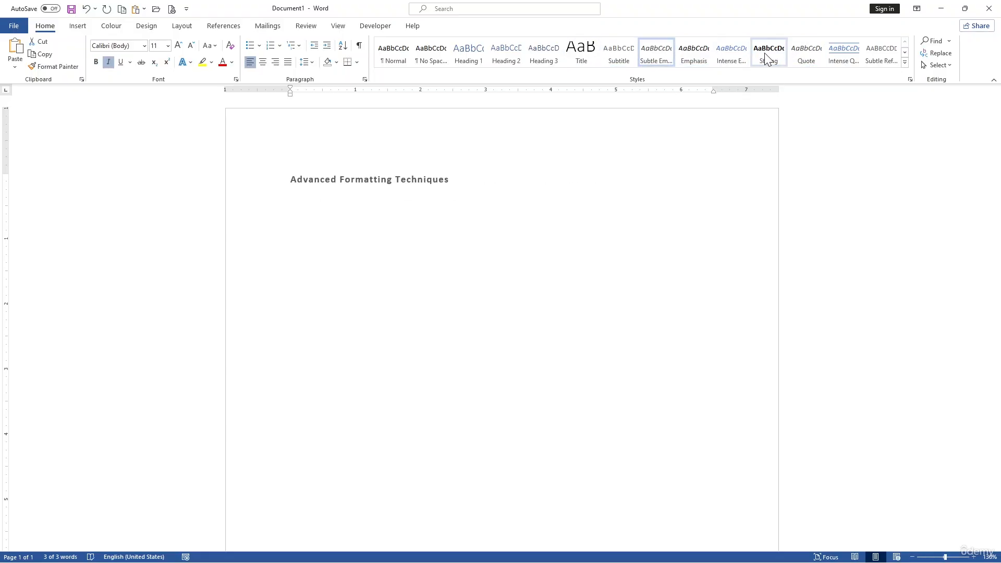
click(582, 60)
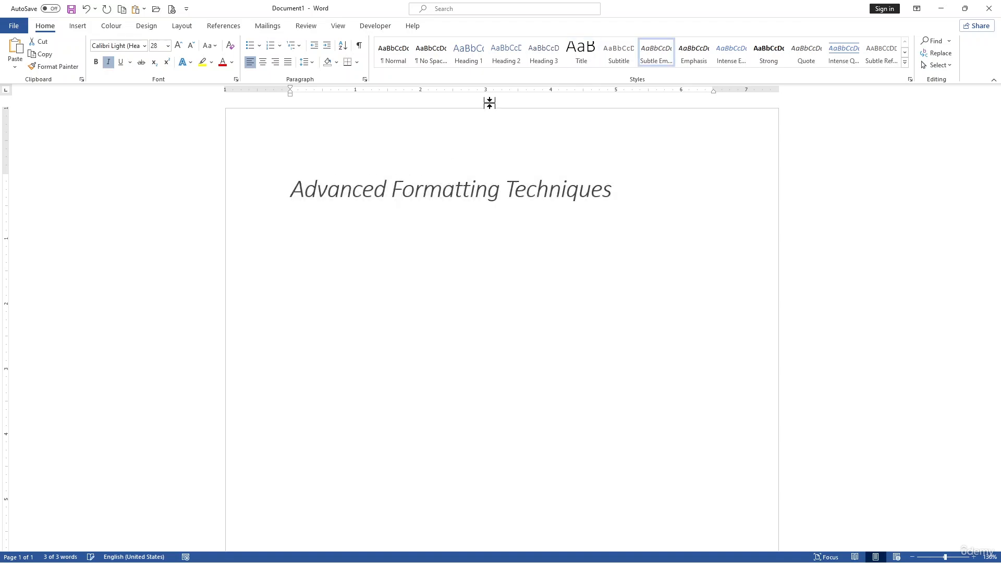
Modify the Subtle Emphasis style to use the NikoshBAN font in bold
triple_click(454, 208)
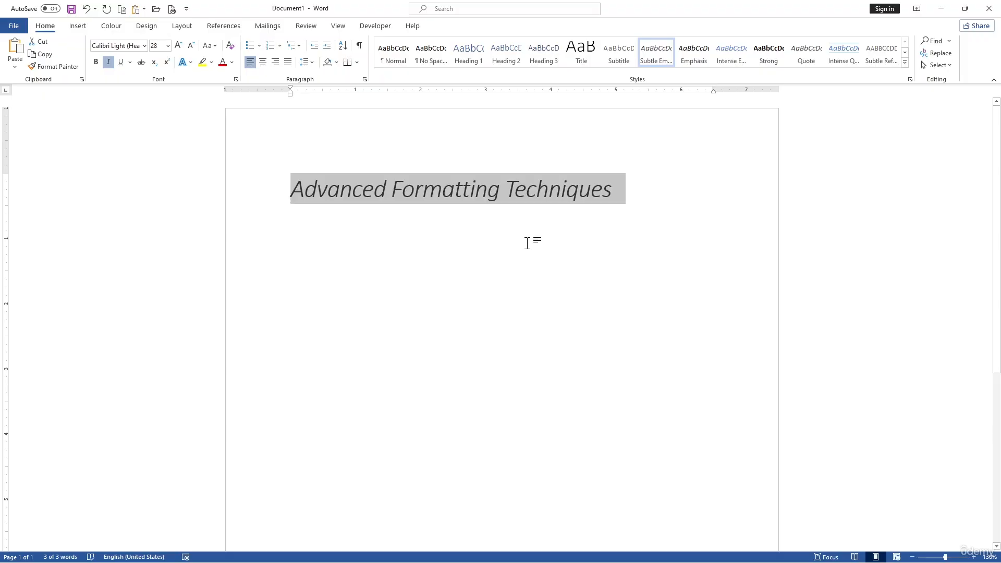
right_click(659, 54)
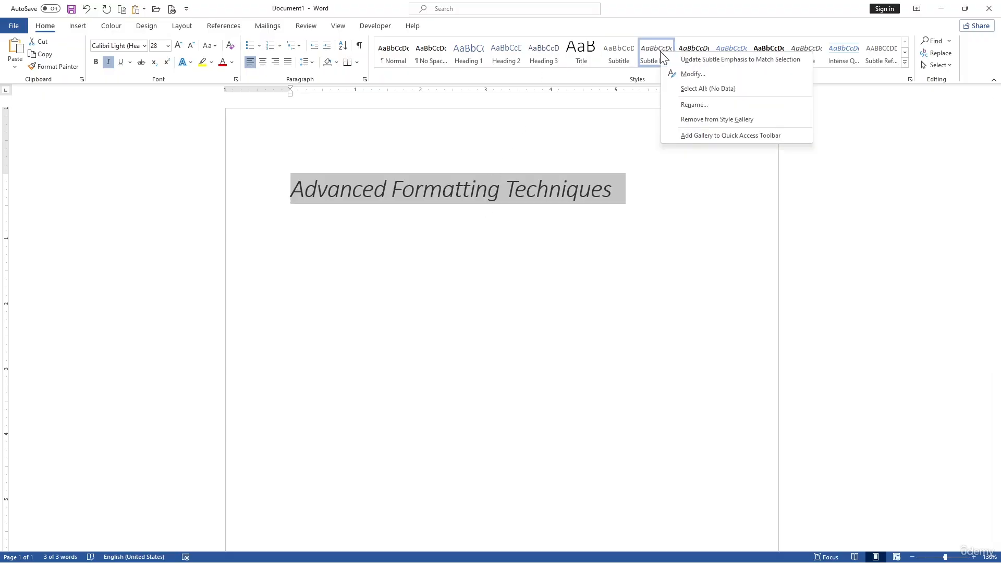
click(693, 75)
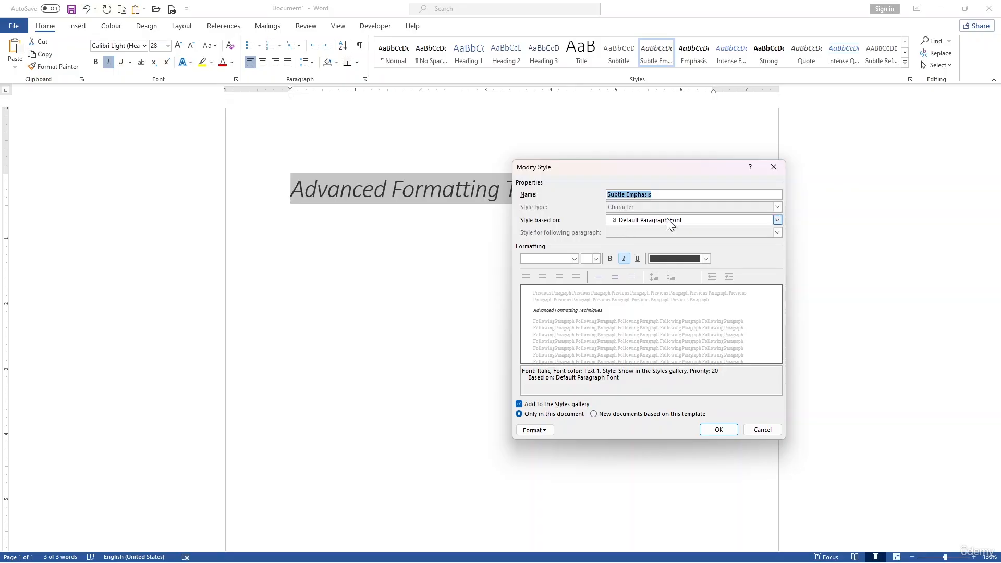
click(573, 258)
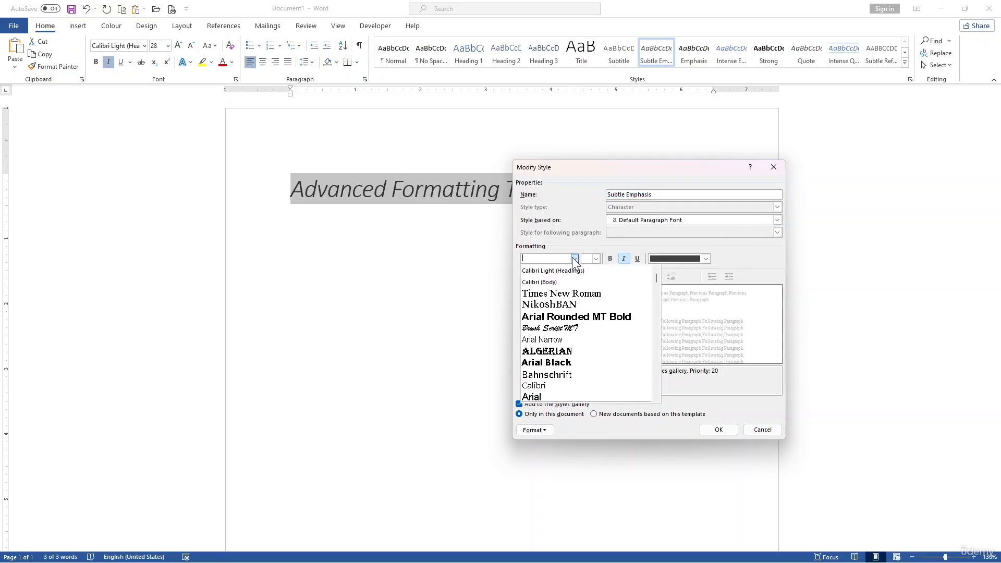
click(562, 304)
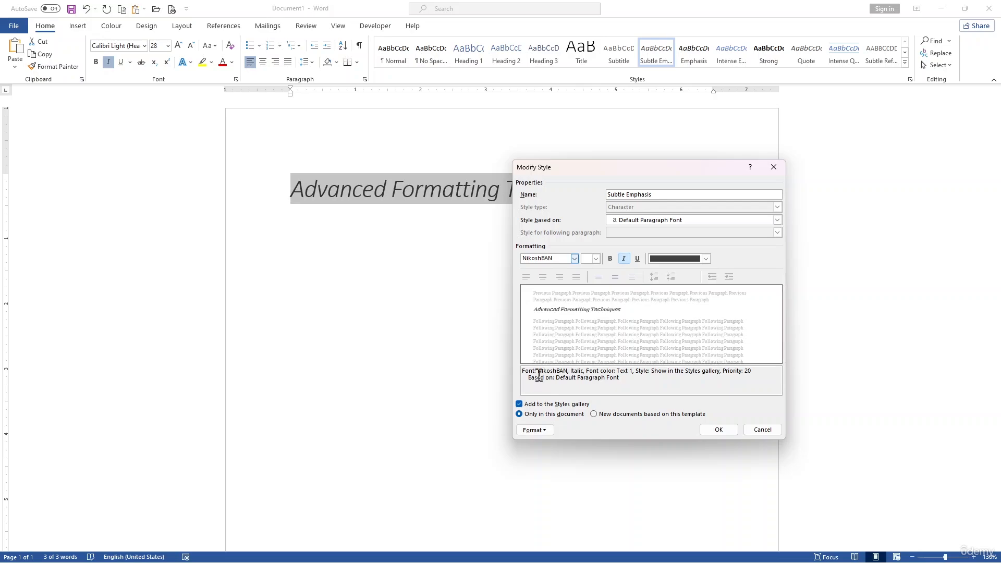
drag(537, 371, 744, 376)
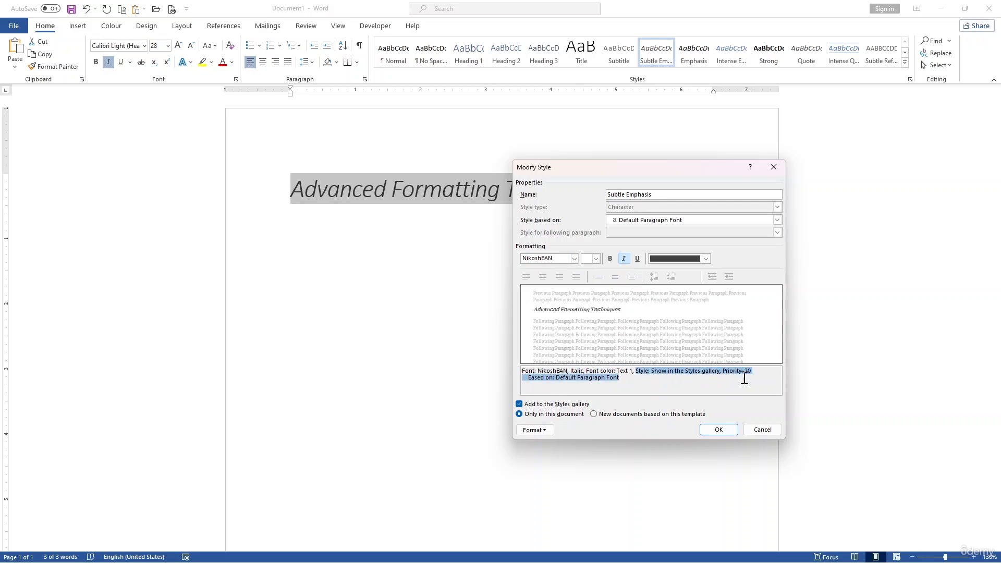
click(610, 259)
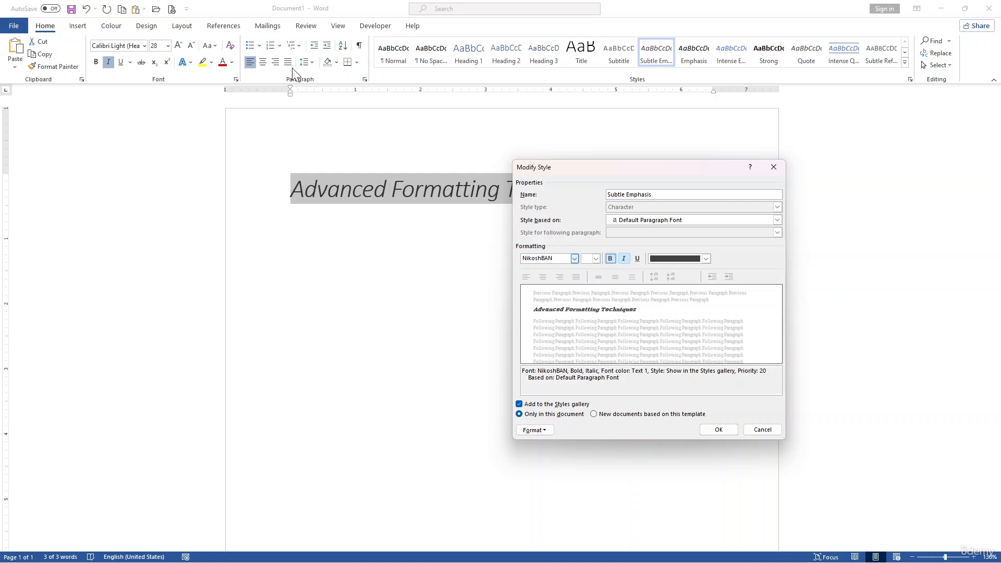
click(715, 429)
click(514, 229)
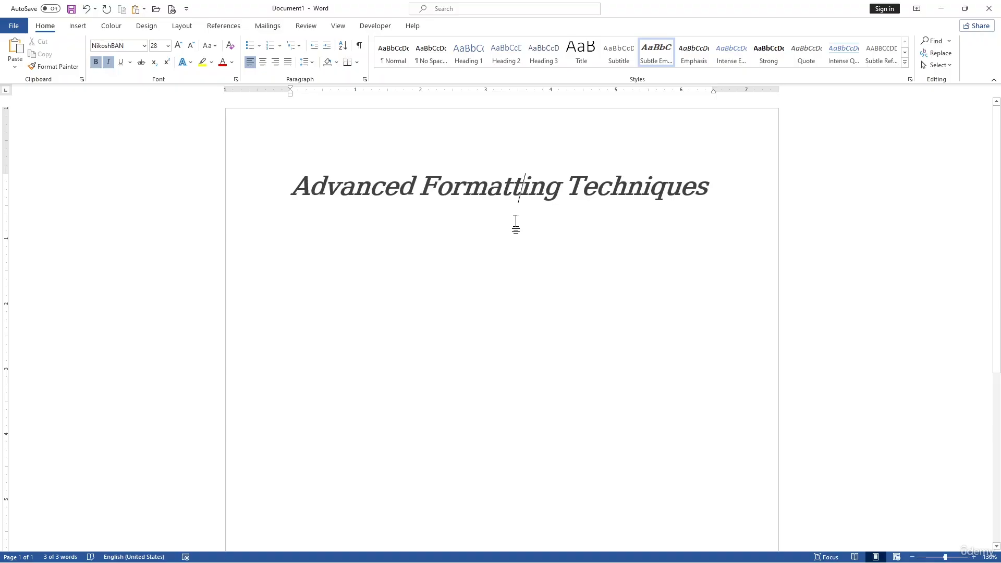
click(446, 182)
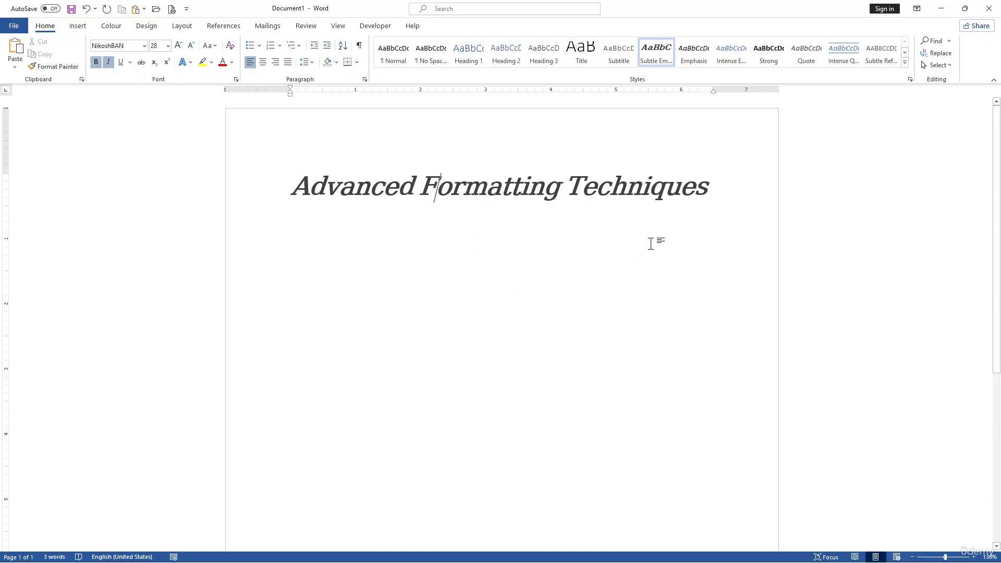
Add an empty line below the title and break the title onto a new line before "Techniques"
click(729, 188)
key(Return)
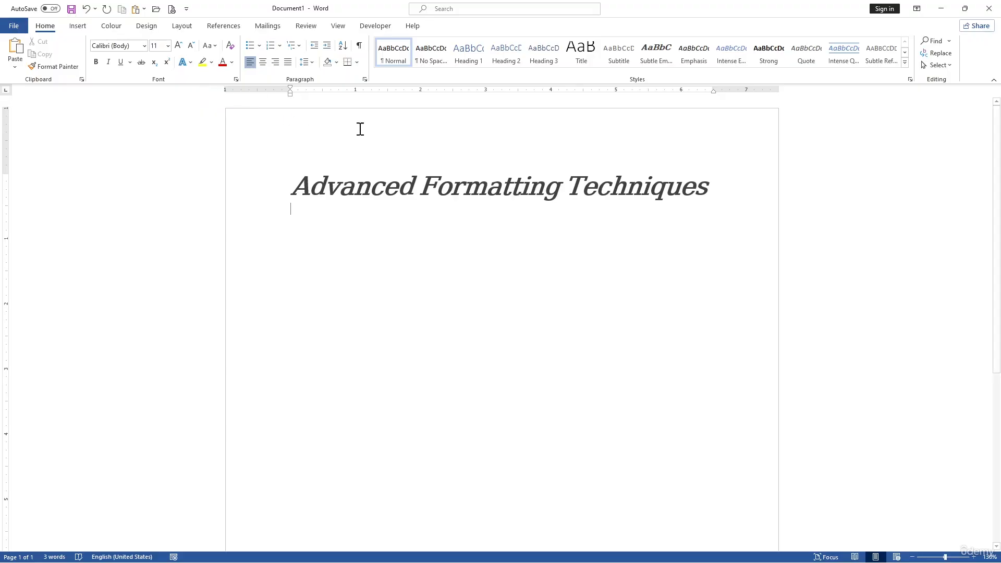
click(562, 182)
key(Return)
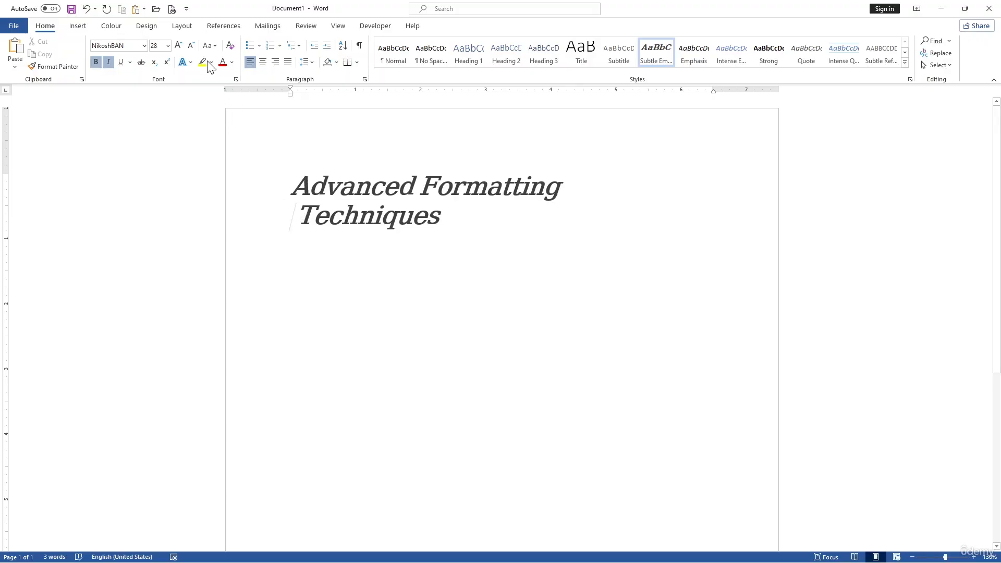
Insert a Next Page section break before the word "Techniques"
click(183, 27)
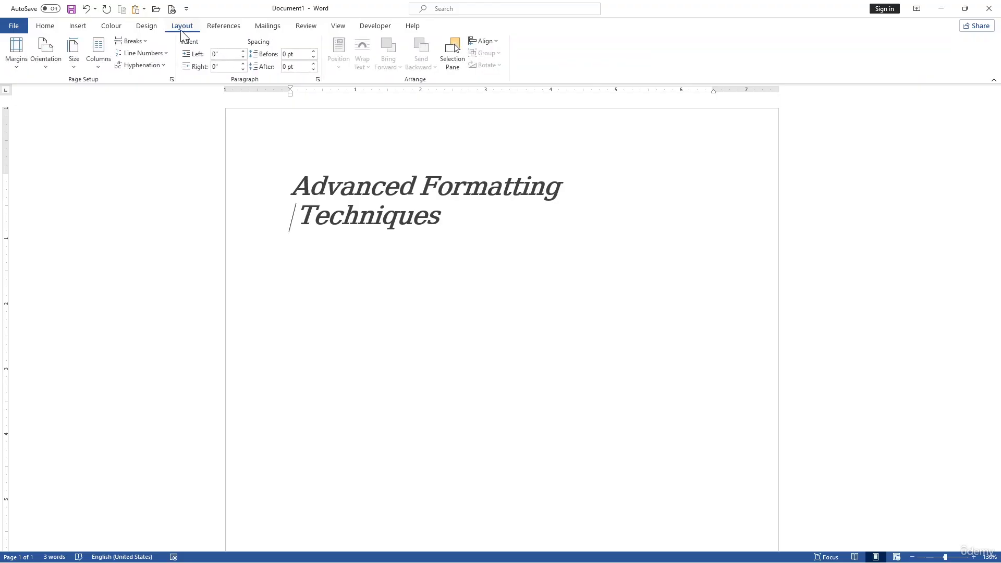
click(147, 42)
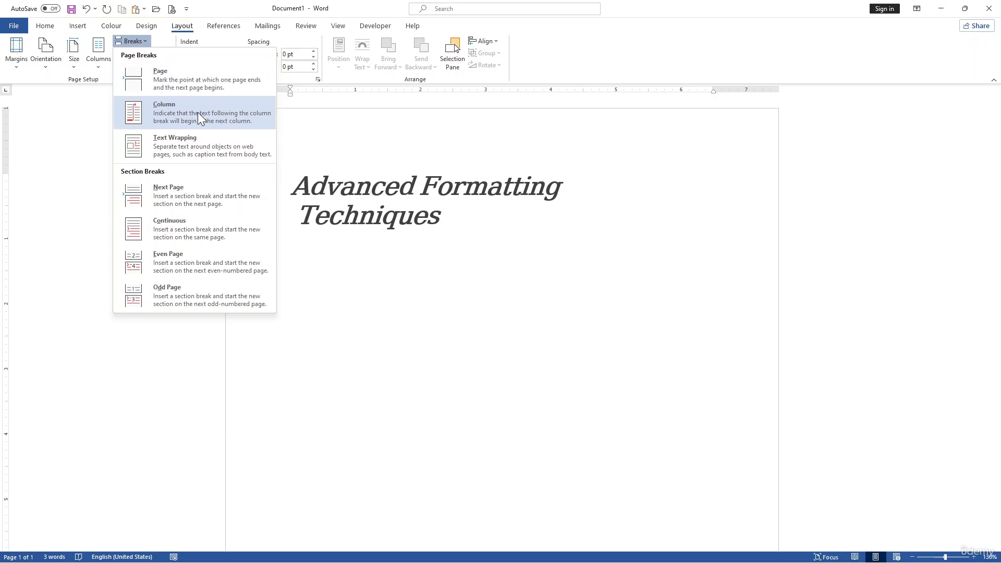
click(204, 192)
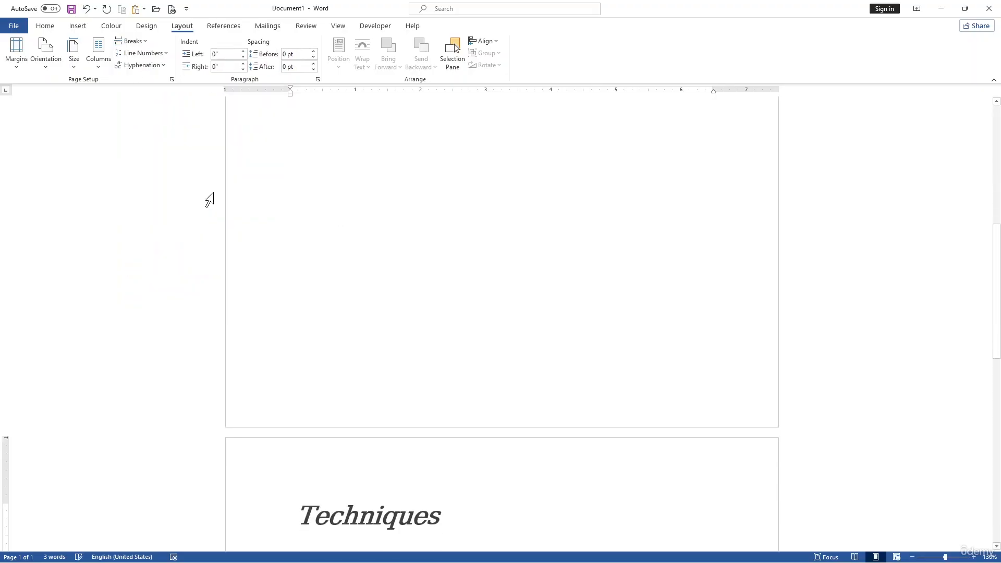
scroll(516, 270, up, 1)
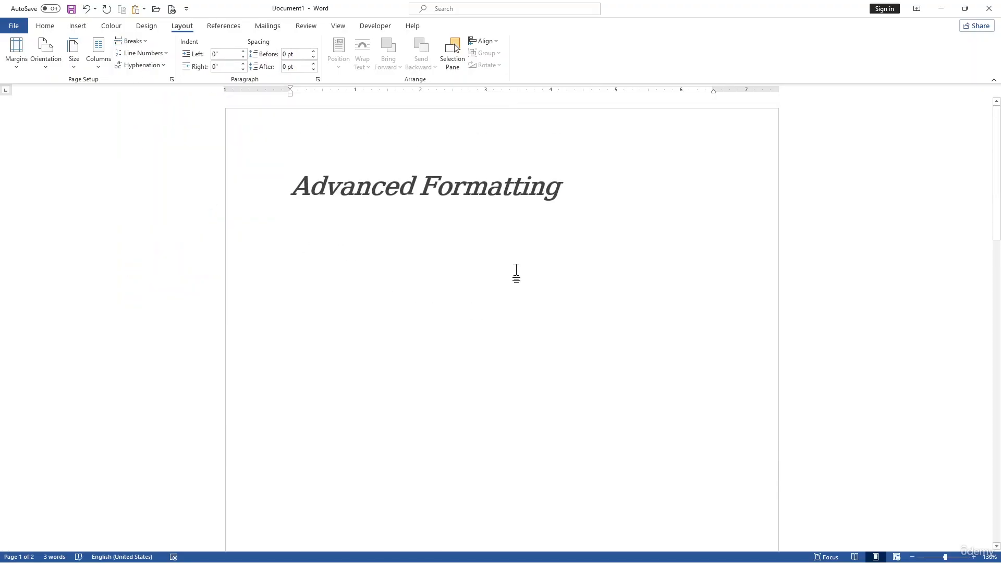
scroll(516, 270, down, 8)
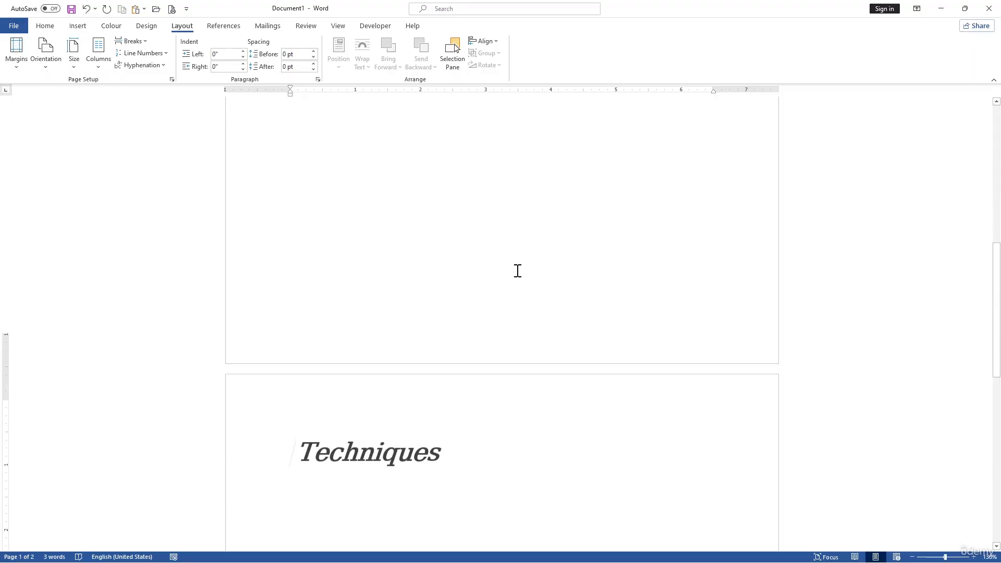
scroll(518, 270, up, 3)
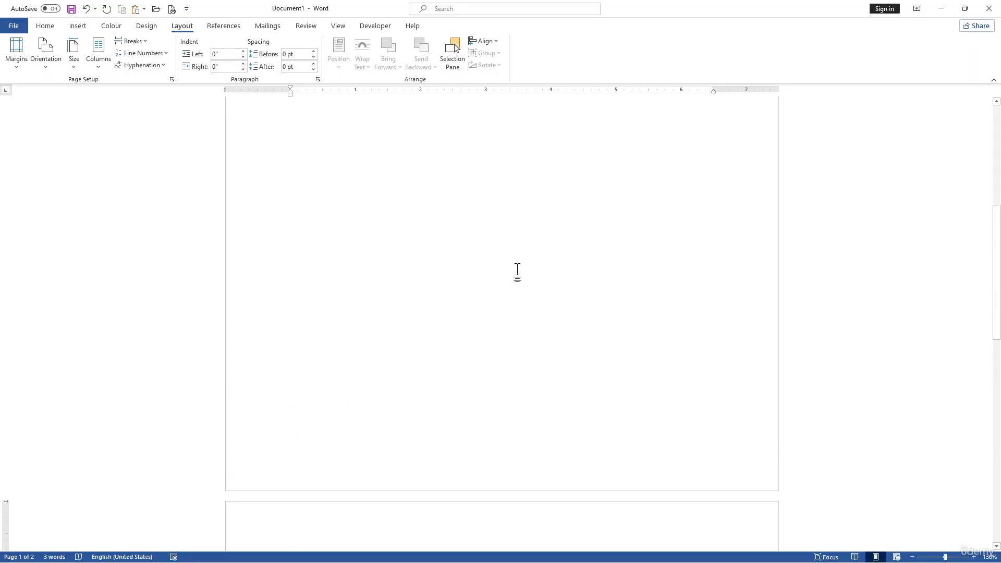
scroll(517, 272, down, 2)
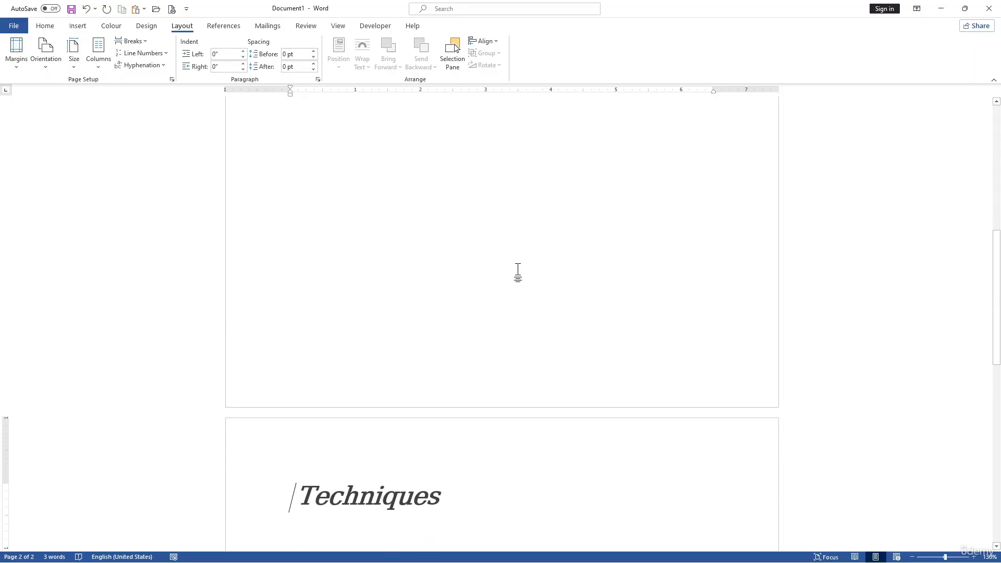
scroll(518, 272, up, 3)
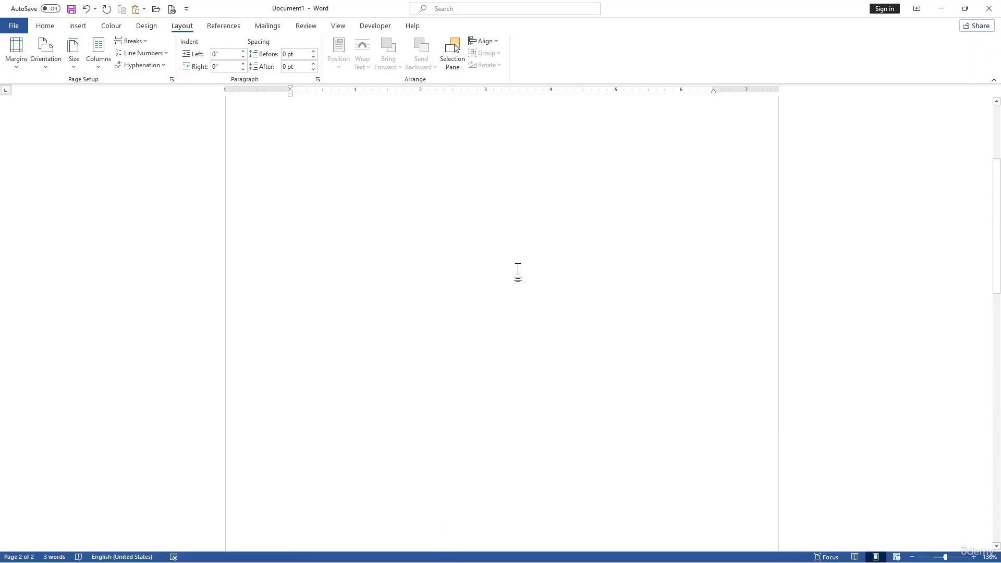
scroll(478, 249, up, 3)
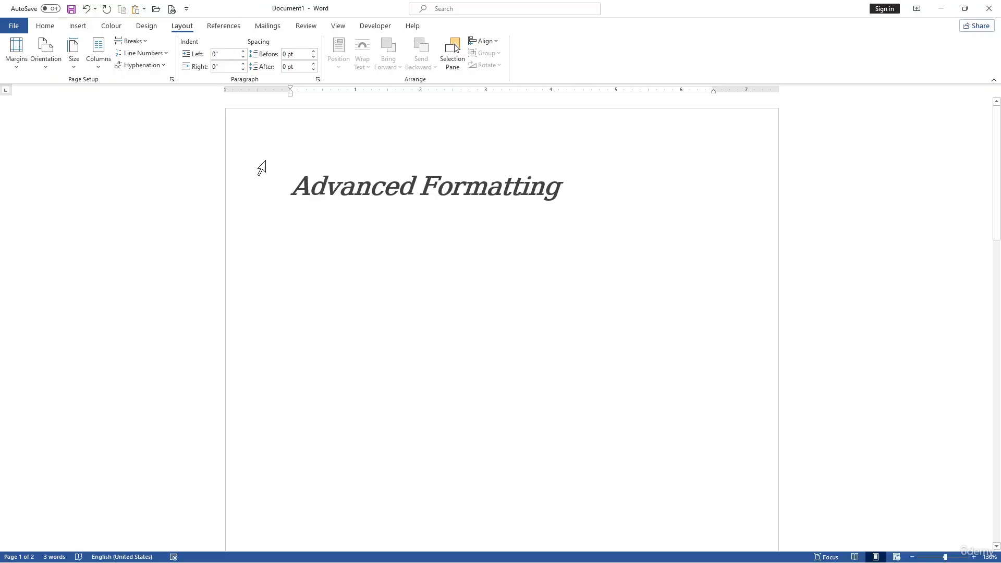
Insert the built-in Blank header on the first page and return to the document body
click(290, 196)
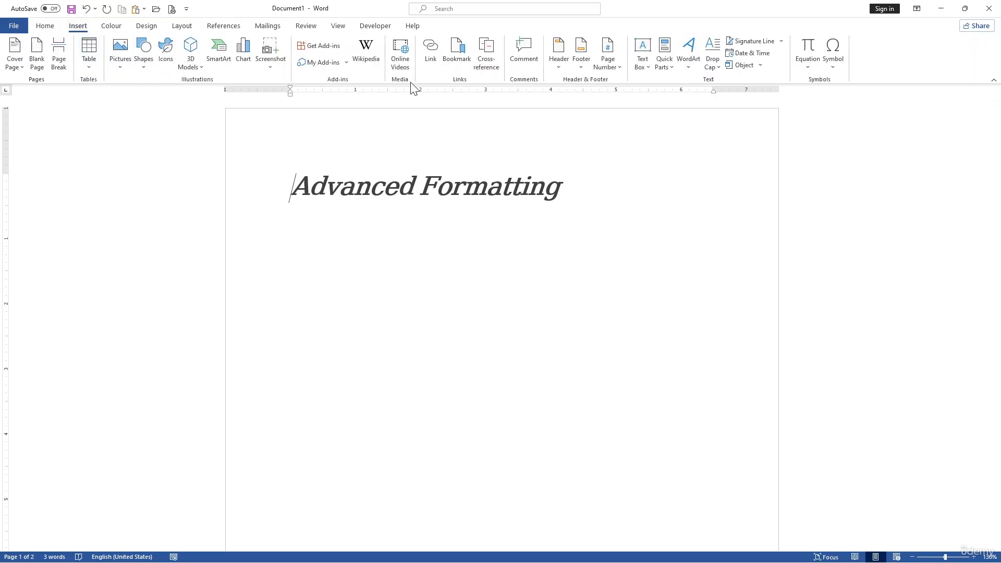
click(557, 66)
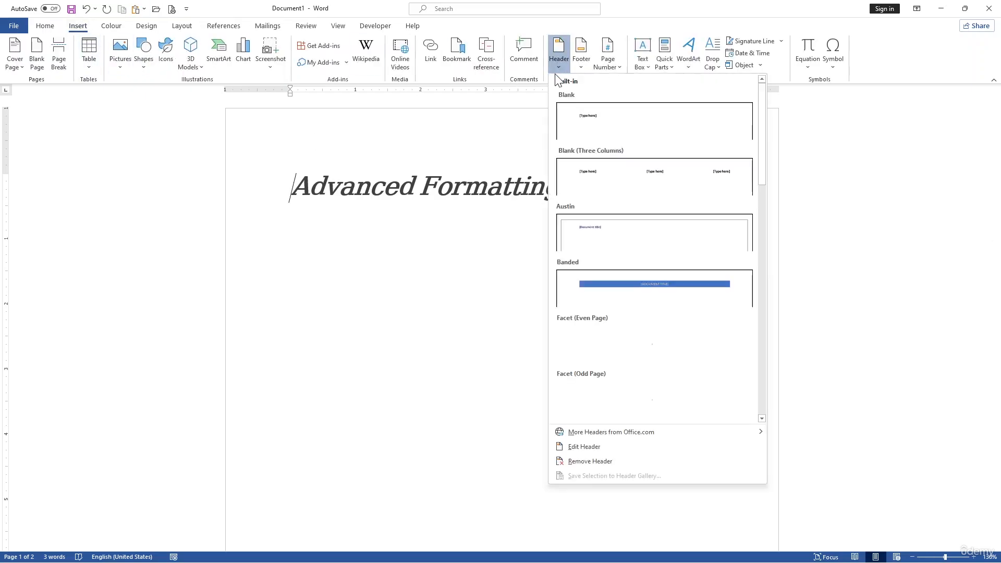
click(606, 133)
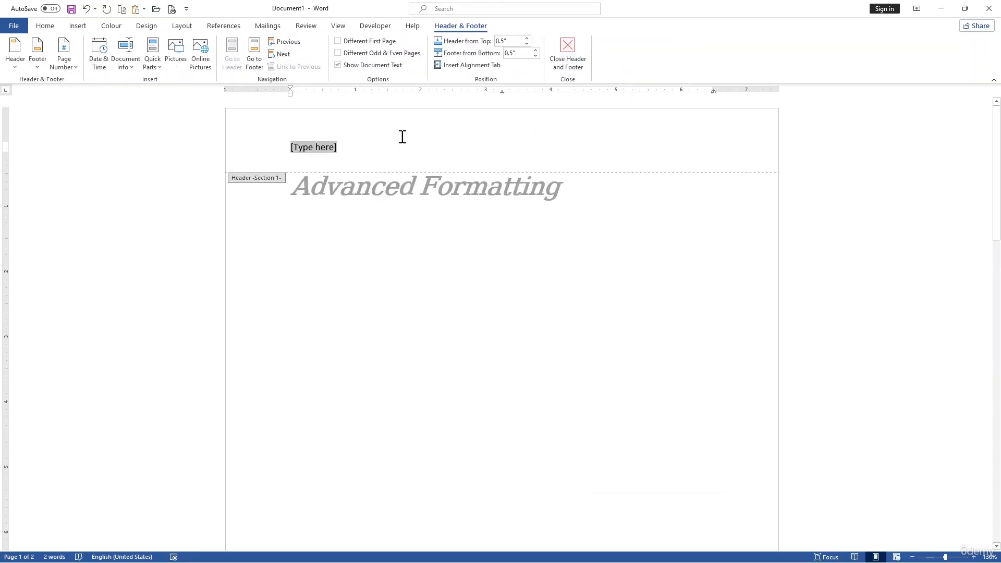
click(556, 69)
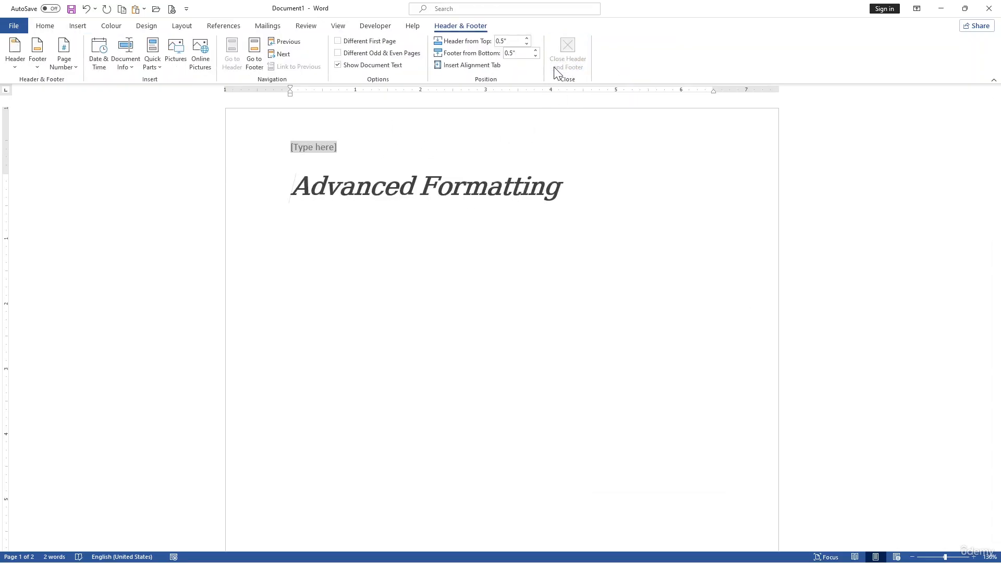
triple_click(456, 268)
click(422, 310)
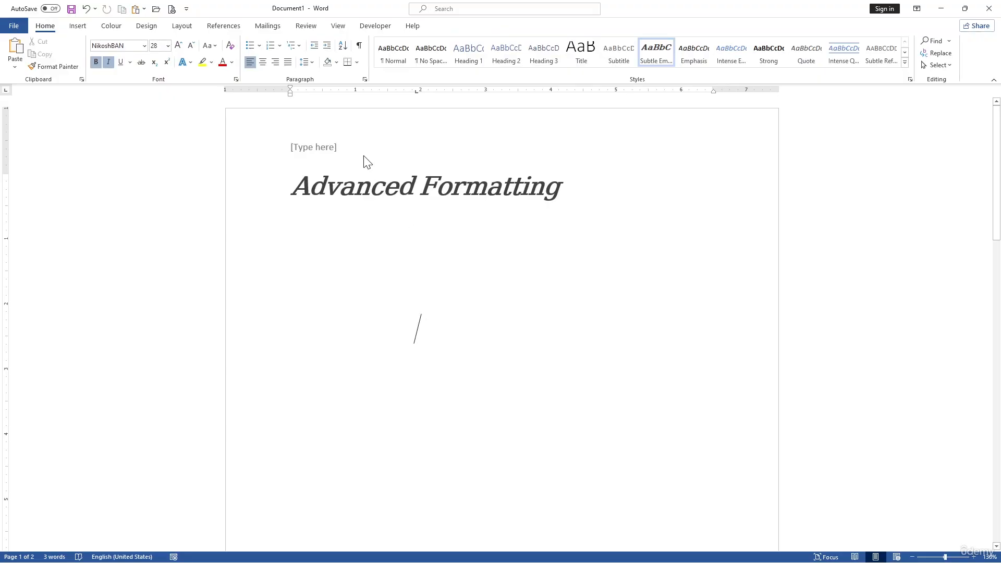
Replace the placeholder in the first-page header with the document's File Name field
double_click(335, 136)
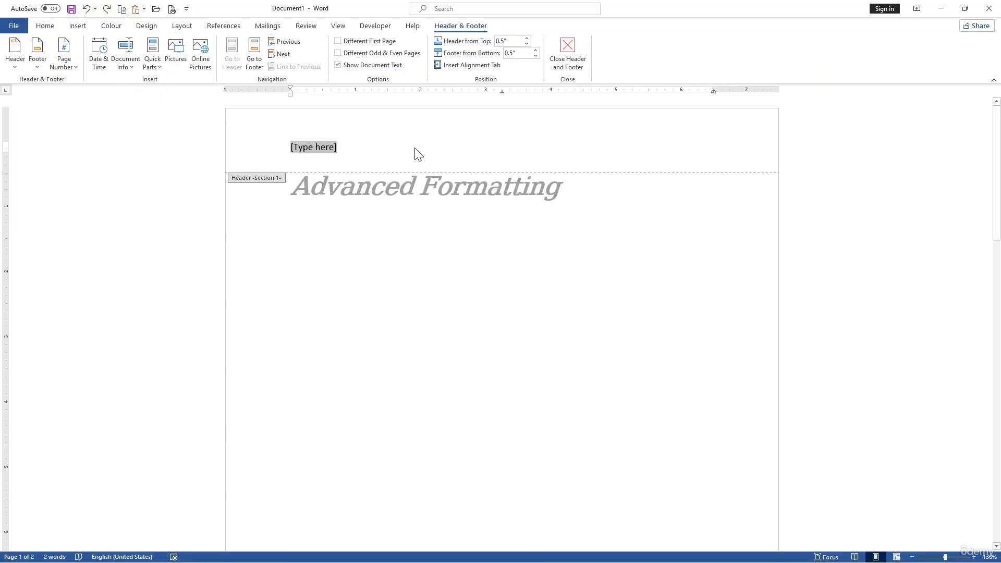
scroll(416, 393, down, 10)
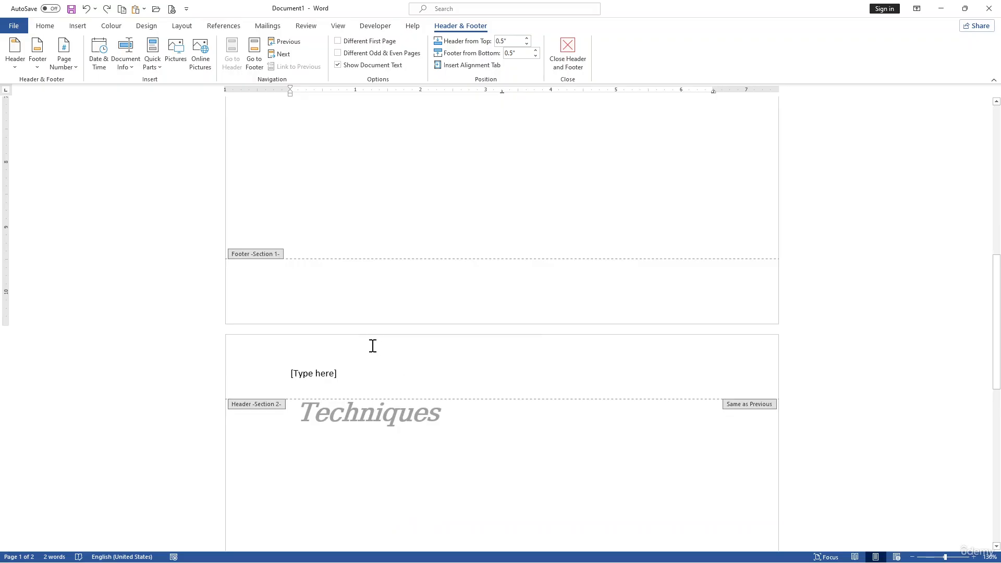
scroll(372, 346, up, 5)
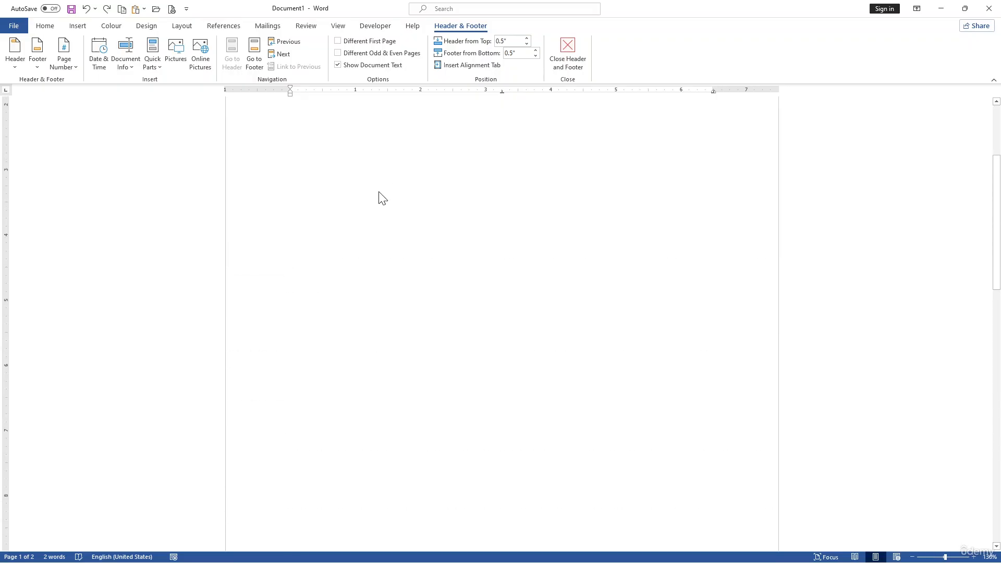
scroll(384, 199, up, 3)
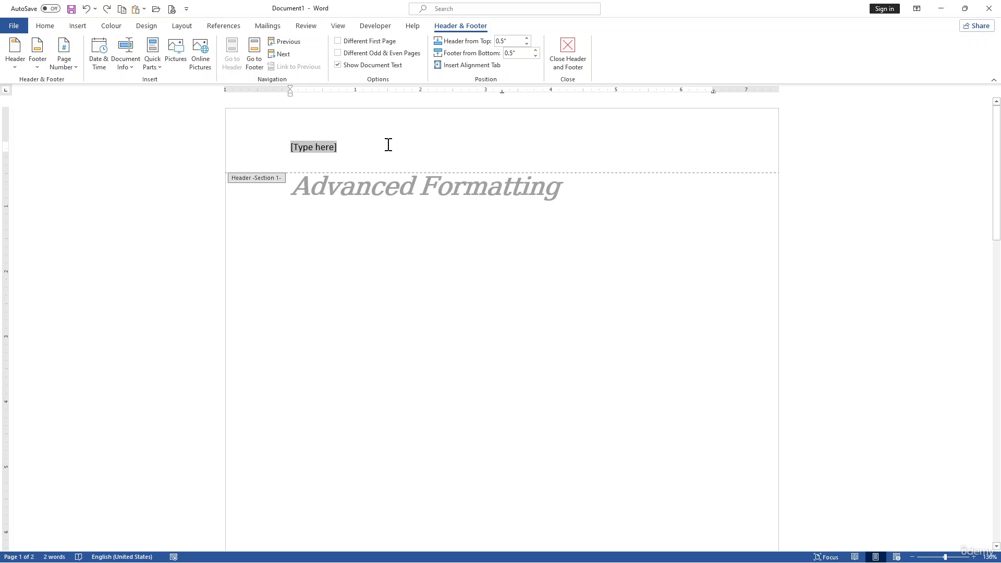
click(134, 65)
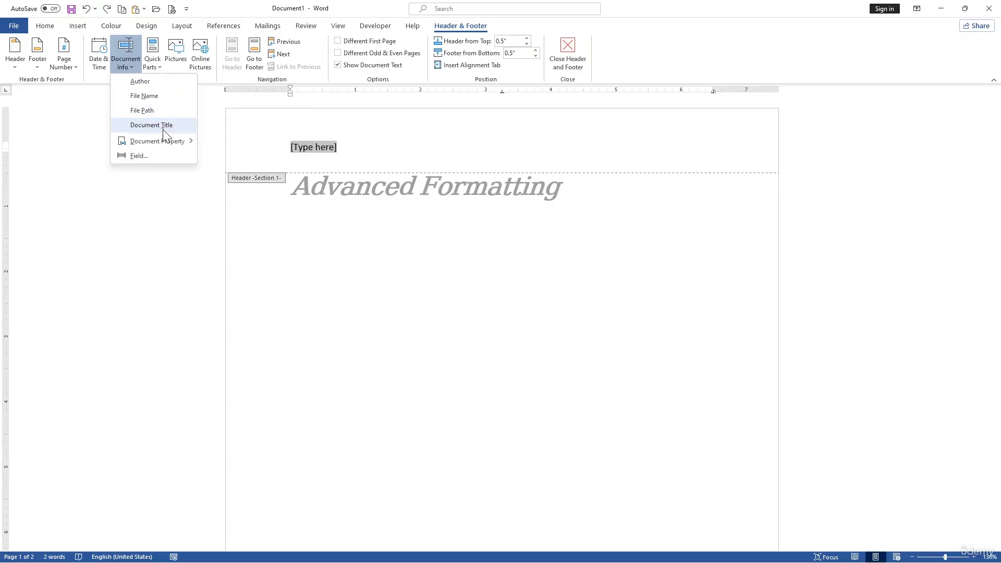
click(159, 99)
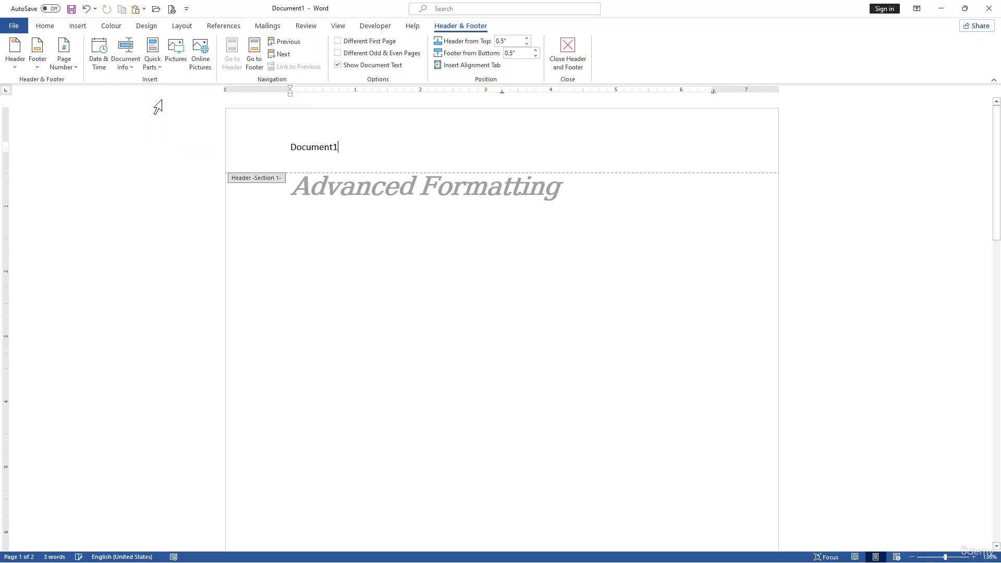
scroll(350, 137, down, 10)
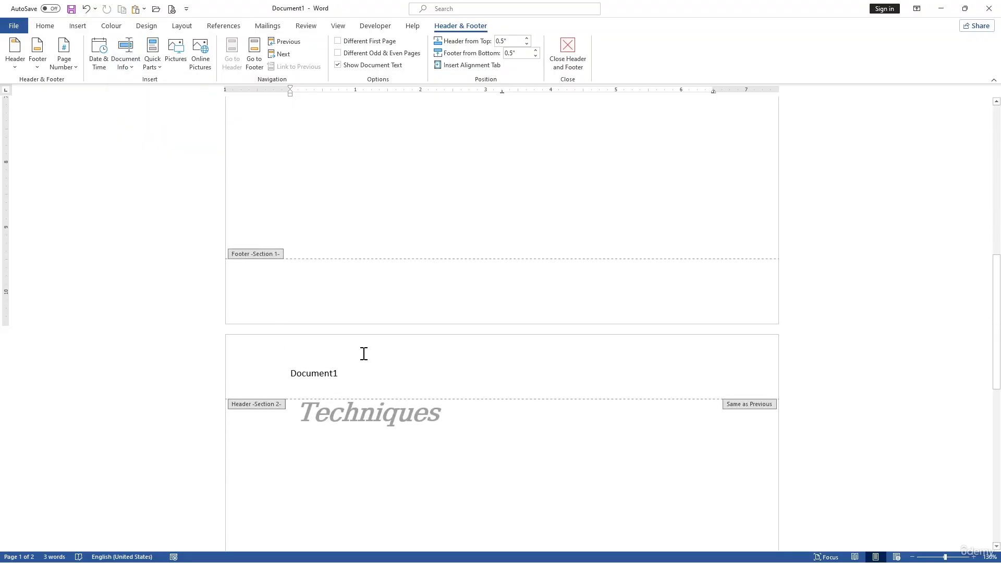
scroll(368, 318, up, 10)
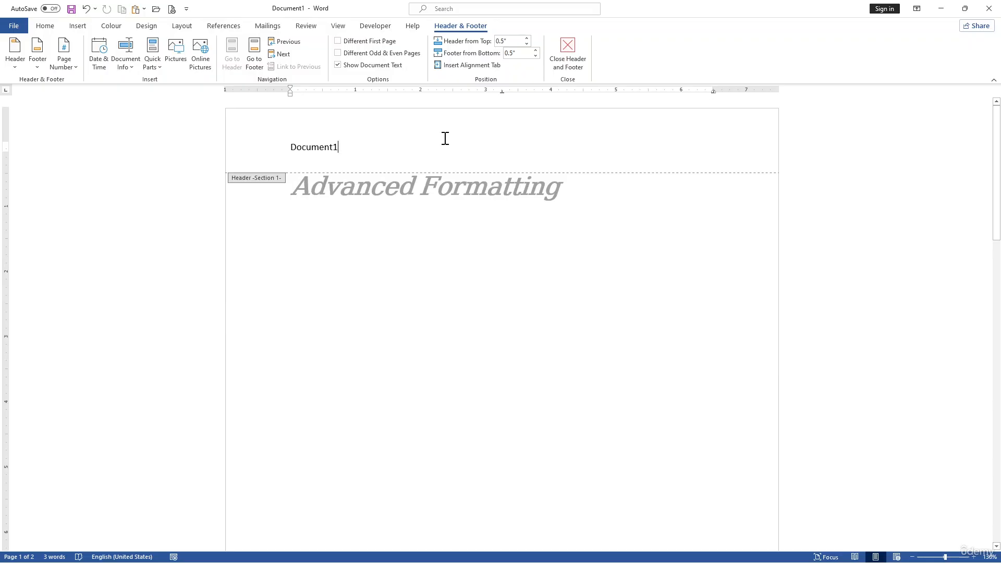
Insert the date after the file name in the header, using the "Monday//" format
click(101, 72)
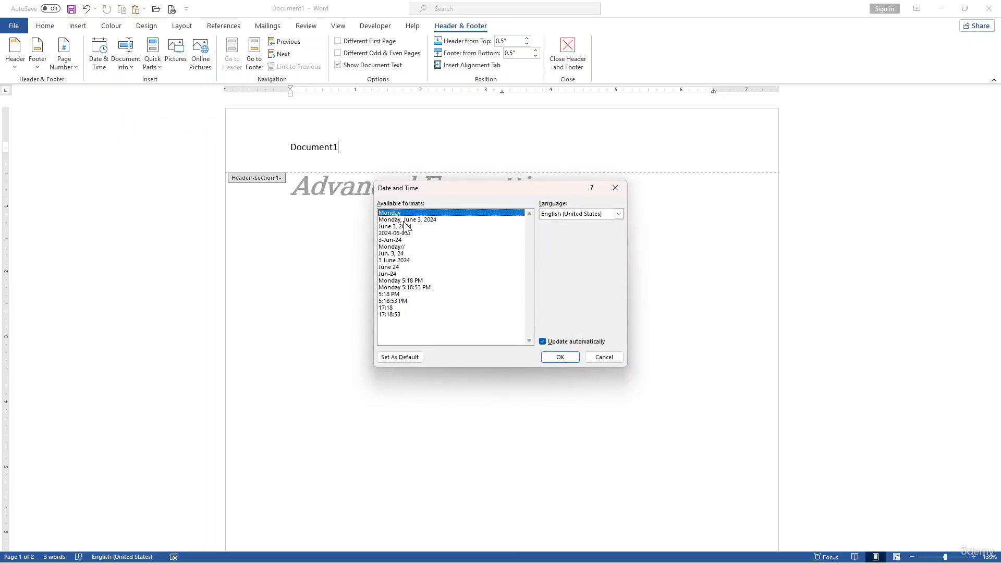
click(394, 247)
click(550, 357)
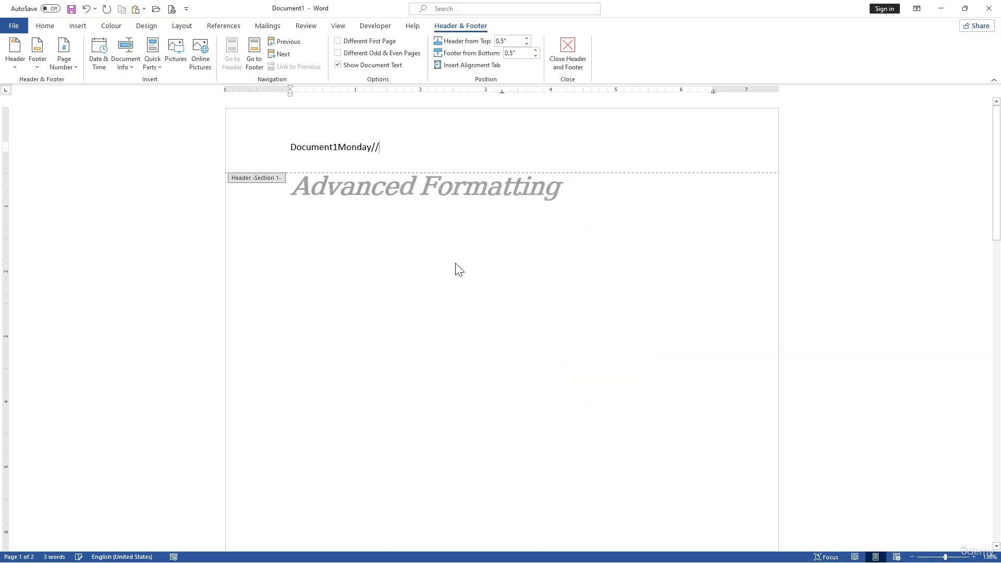
Add a space between the file name and the date in the second page's header
scroll(389, 196, down, 6)
scroll(390, 196, down, 5)
click(348, 205)
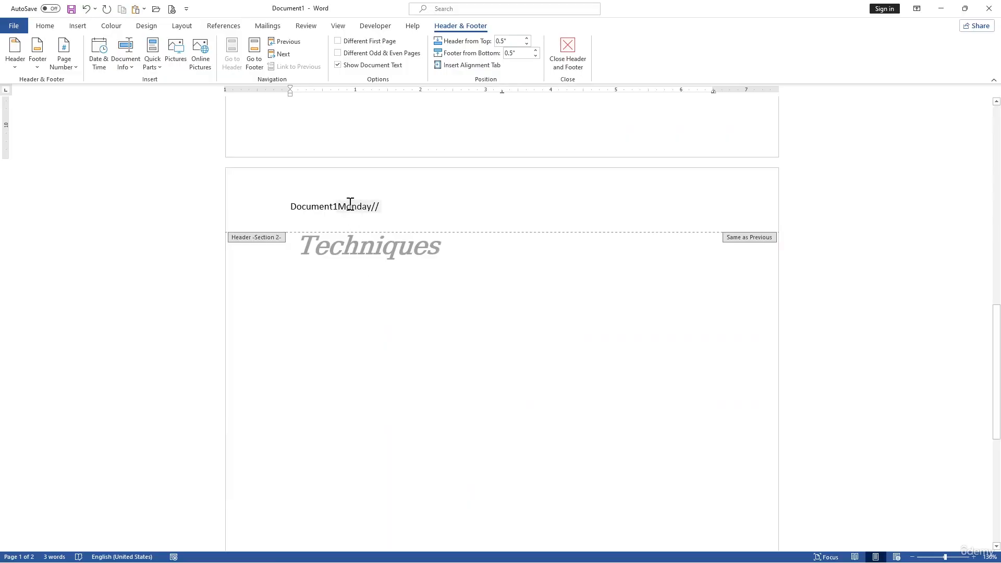
double_click(340, 207)
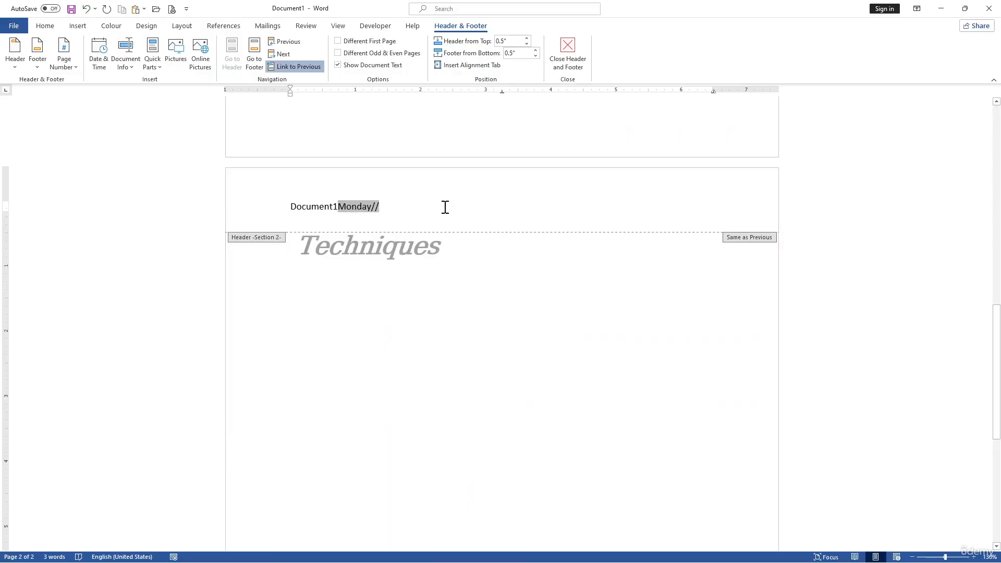
scroll(441, 206, up, 5)
scroll(444, 208, up, 4)
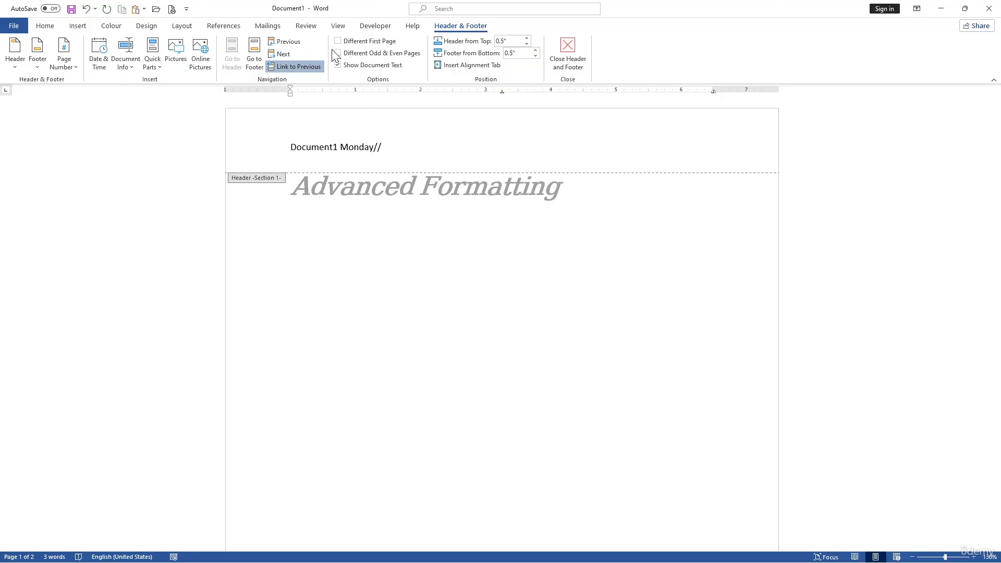
Unlink the section 2 header from the previous section and return to the document body
click(291, 69)
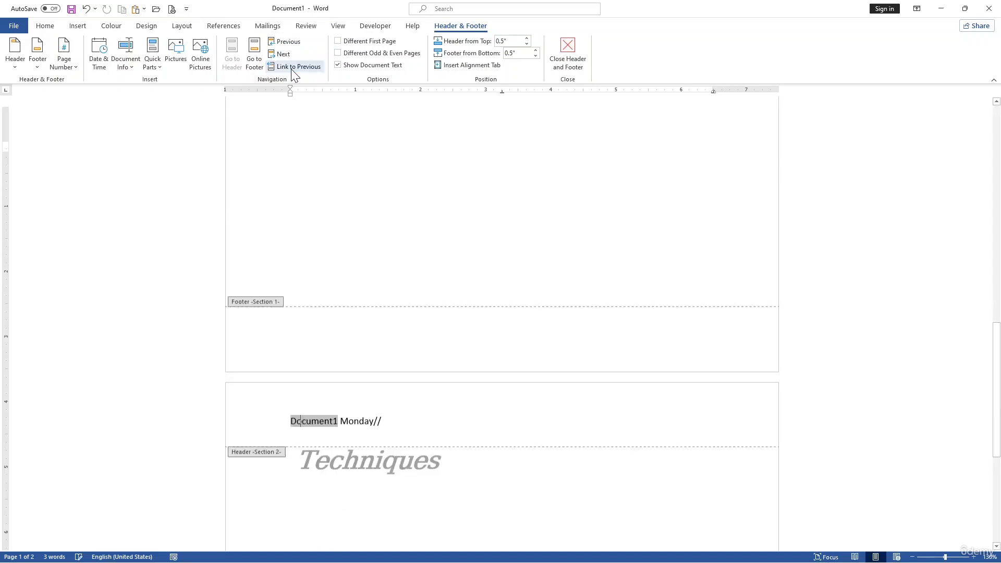
scroll(357, 184, down, 5)
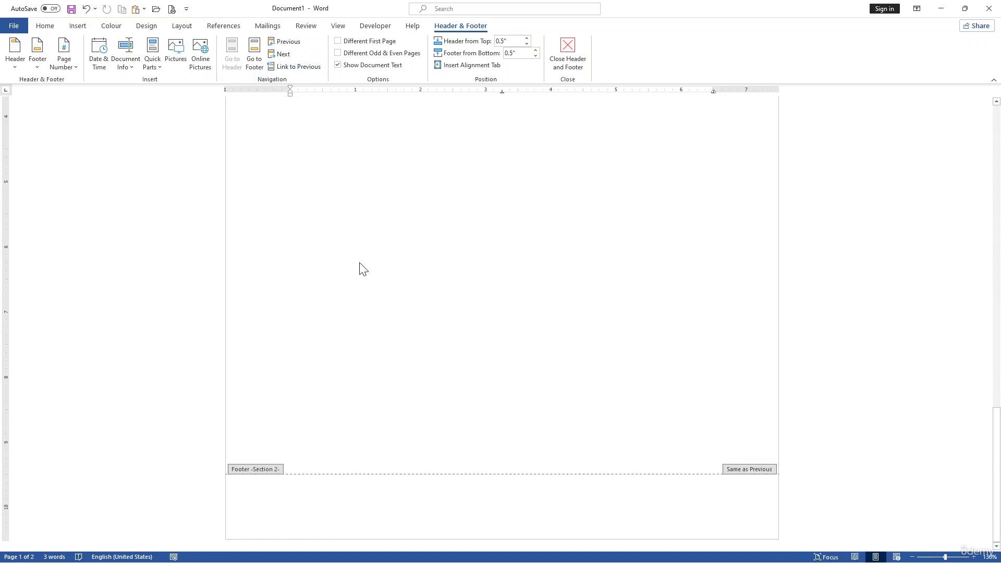
scroll(346, 215, down, 10)
scroll(341, 214, up, 3)
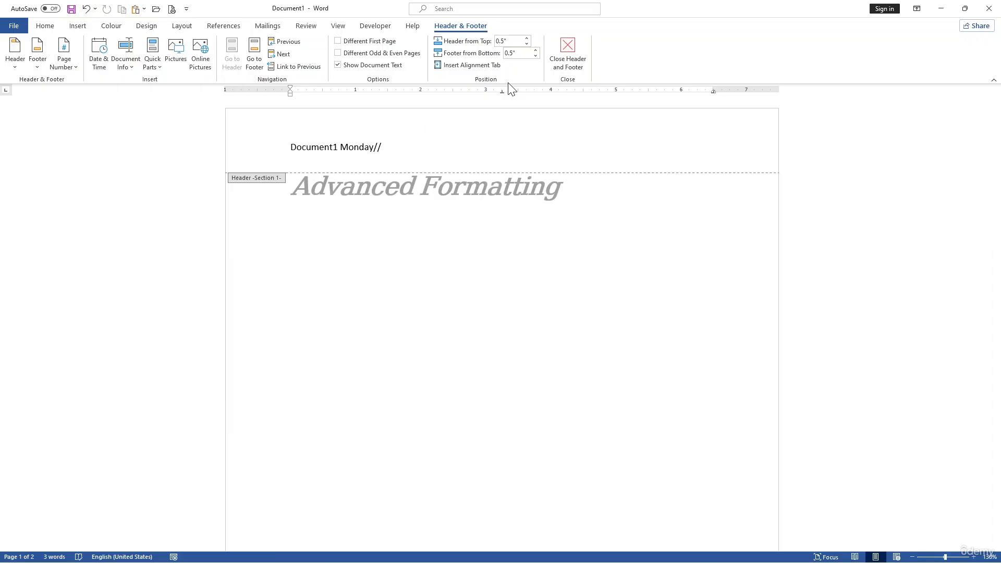
click(499, 150)
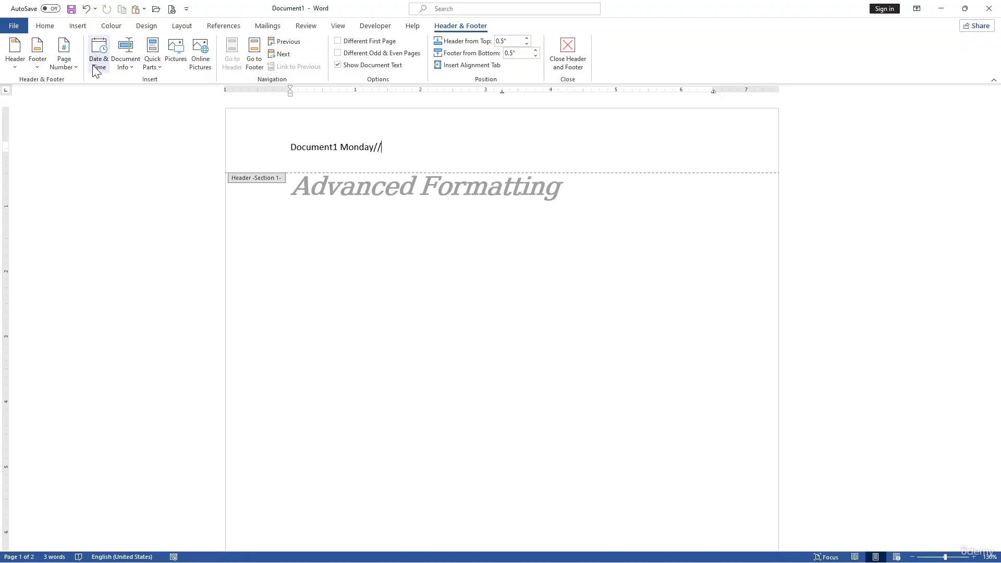
click(78, 27)
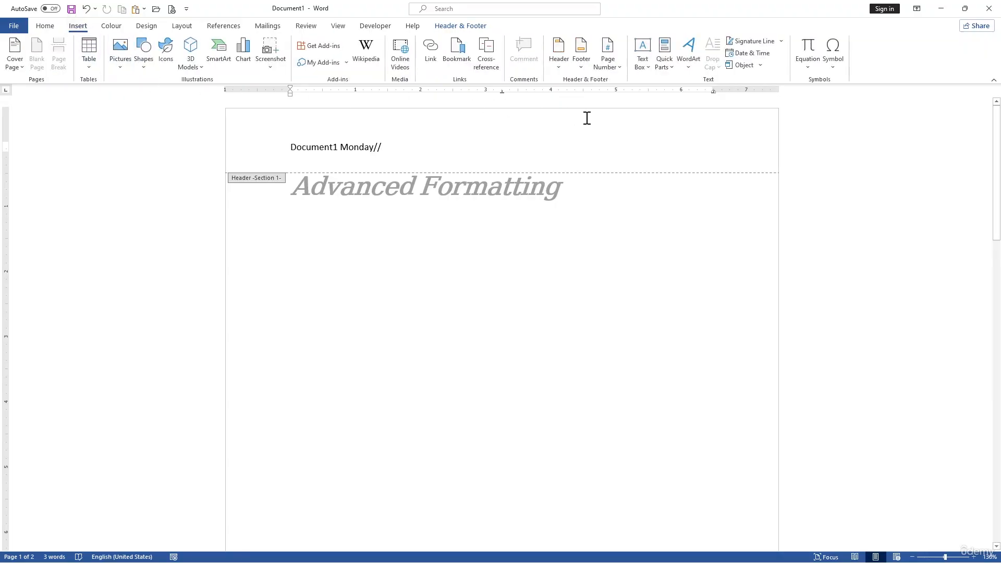
double_click(583, 274)
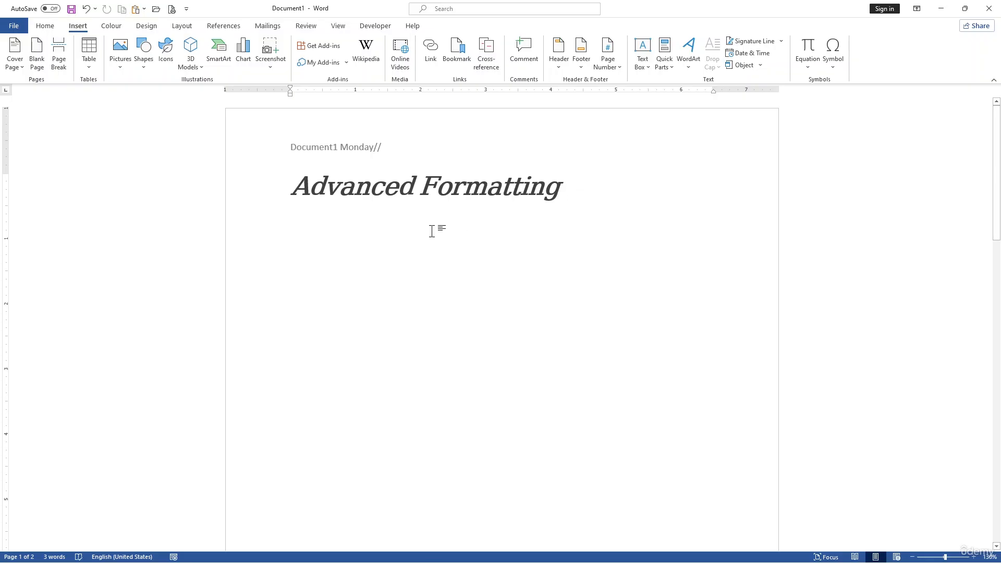
Apply the Heading 1 style to the "Advanced Formatting" title
drag(561, 187, 291, 189)
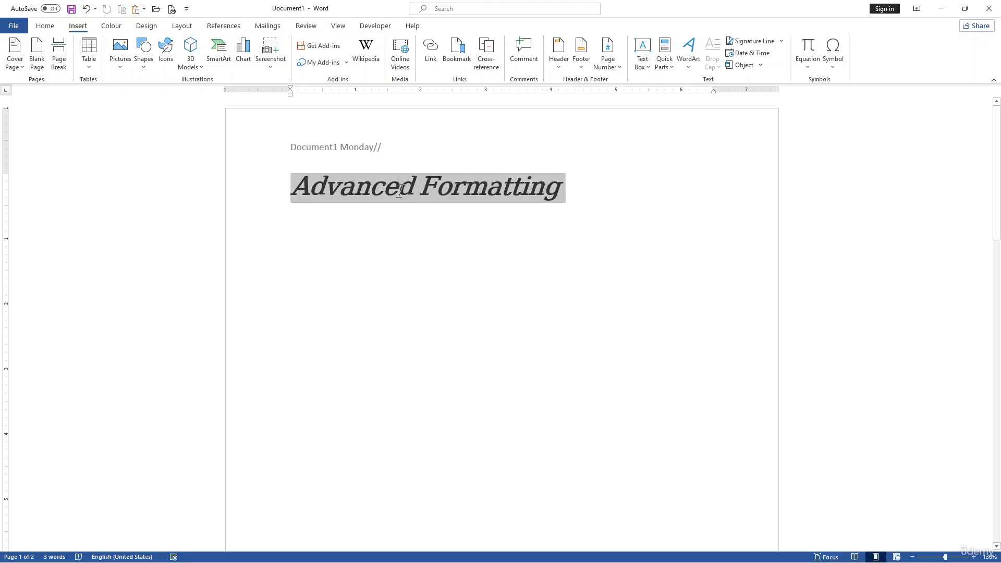
click(44, 27)
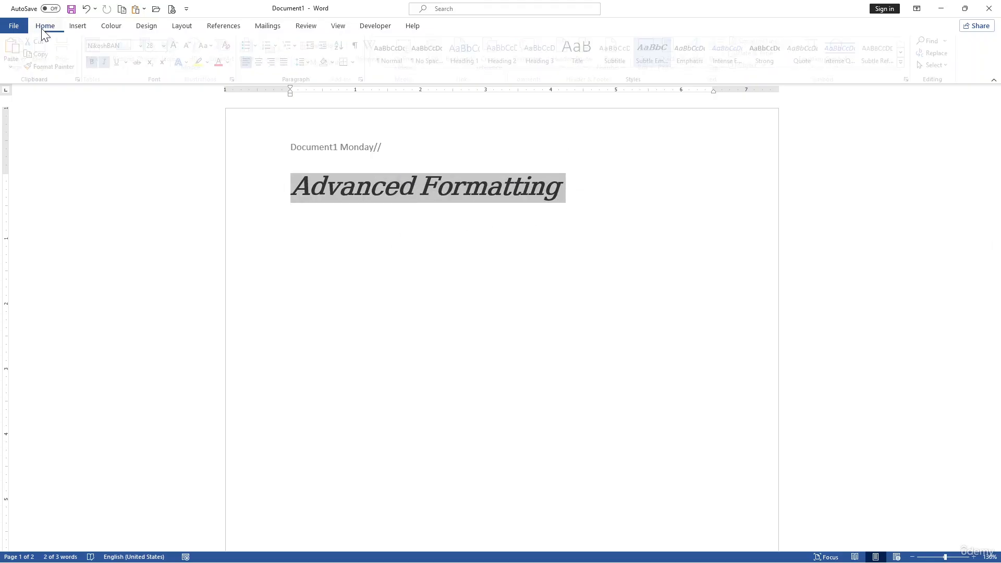
click(460, 60)
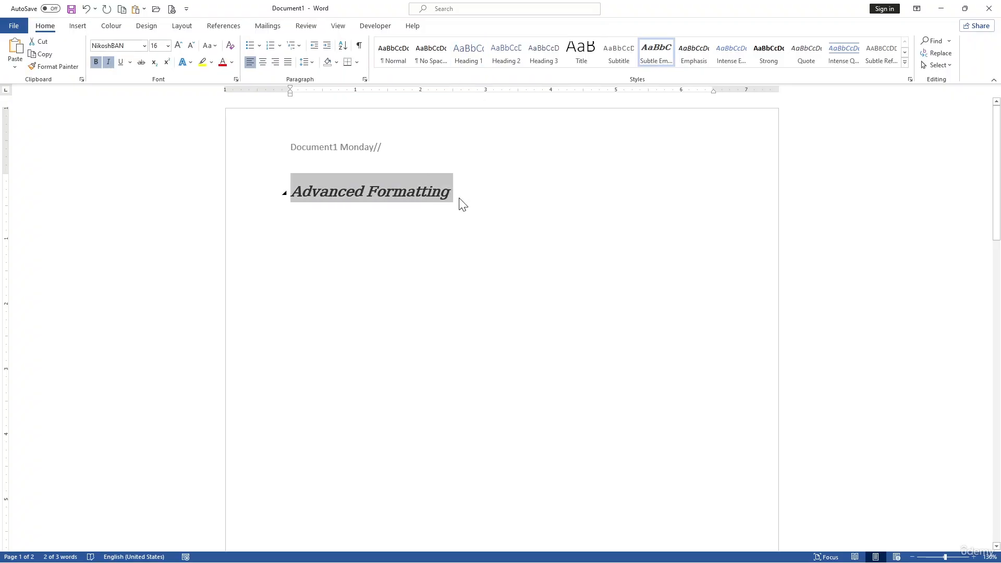
Add an empty line above the "Advanced Formatting" heading and place the cursor on it
click(476, 194)
click(281, 196)
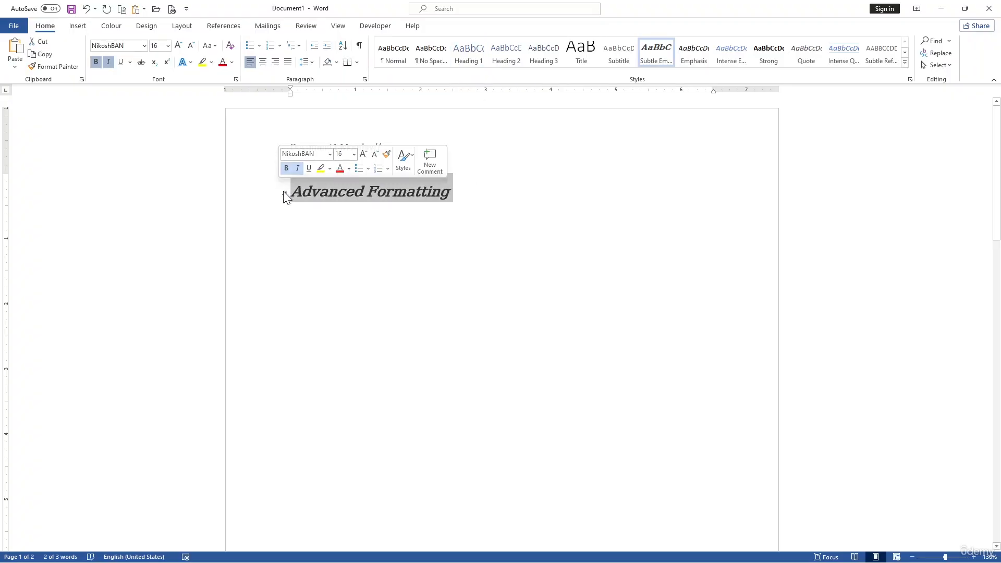
click(288, 195)
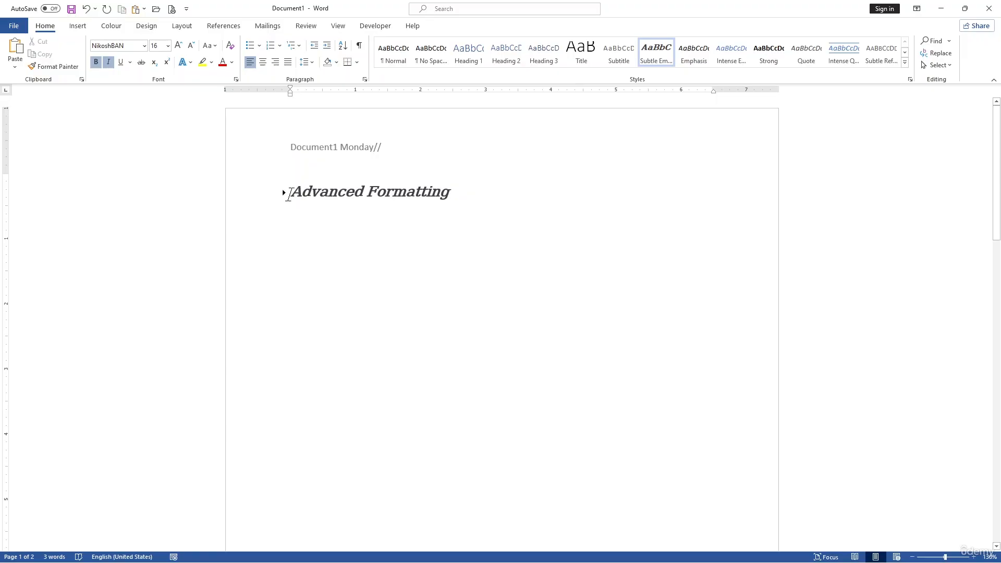
key(Return)
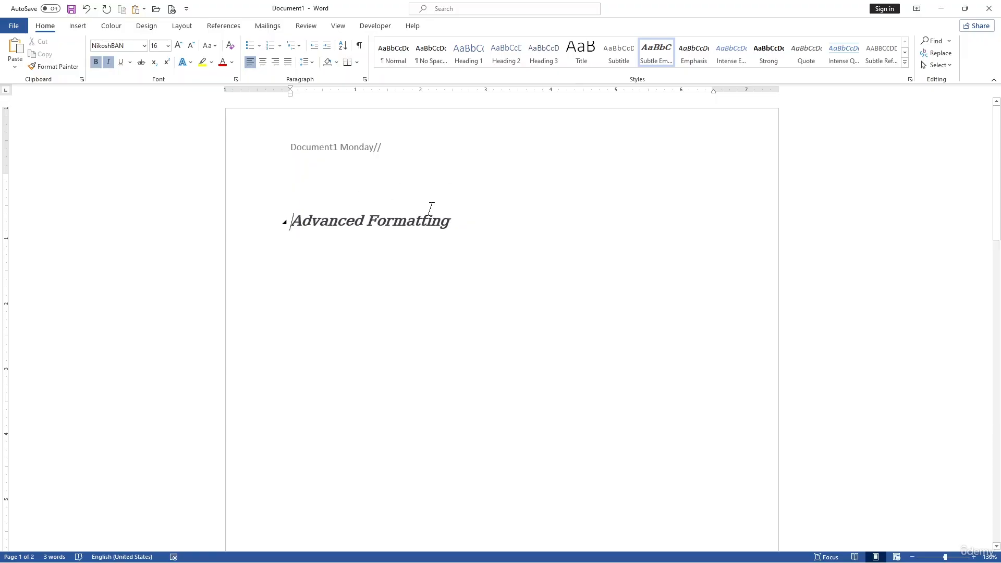
triple_click(288, 232)
key(Up)
Insert the built-in Automatic Table 2 table of contents above the "Advanced Formatting" heading
click(232, 30)
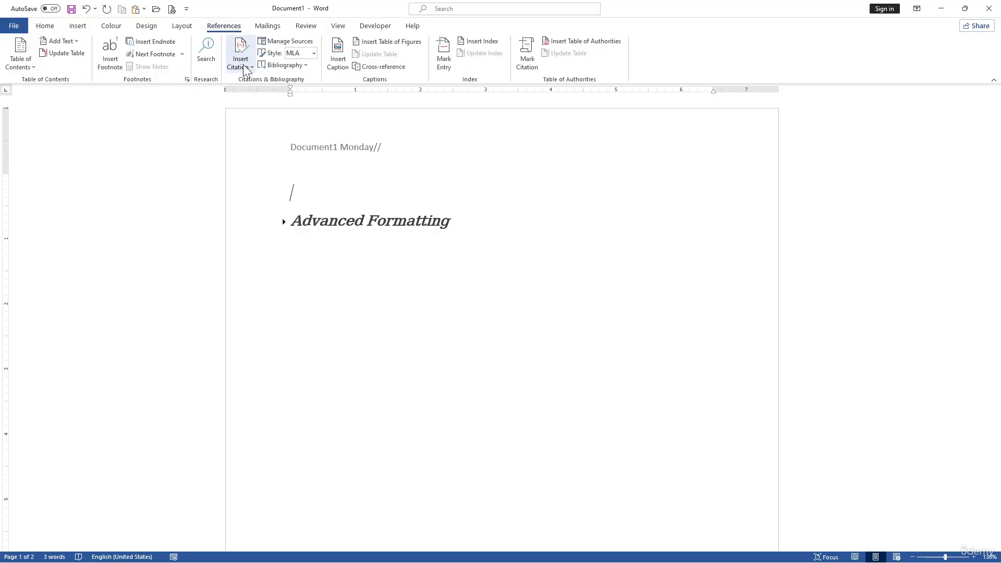
click(31, 70)
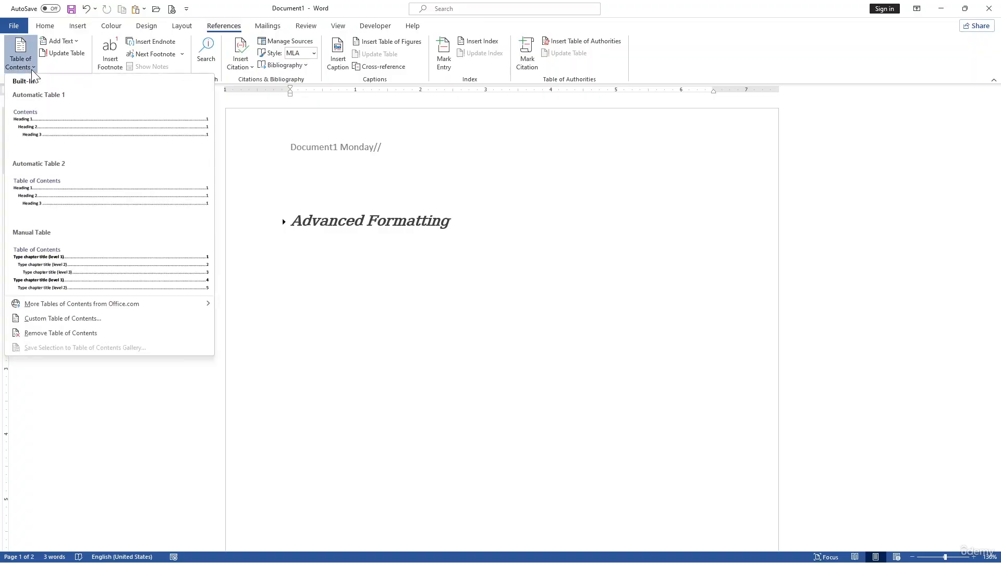
click(75, 204)
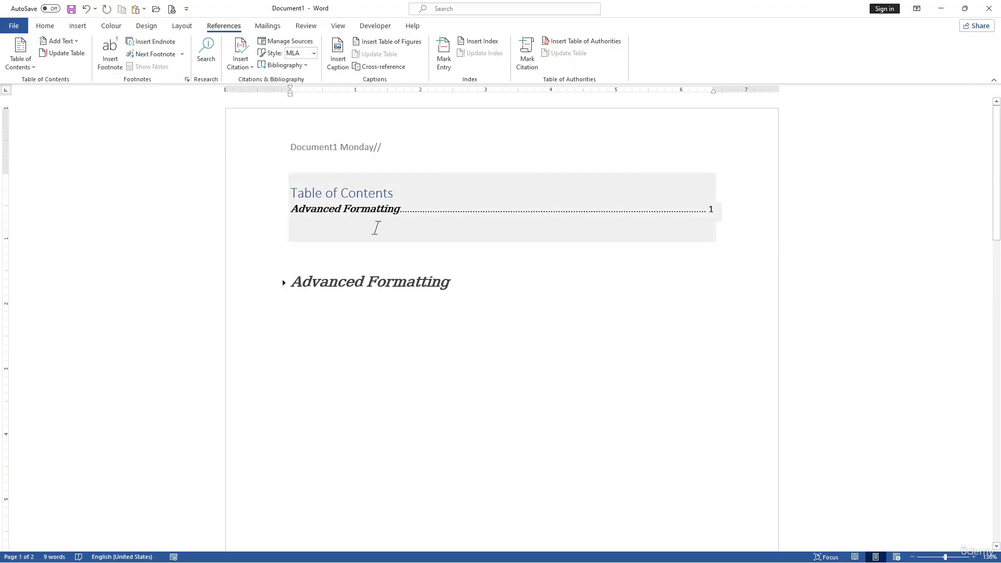
Apply the Heading 1 style to the word "Techniques" on the second page
scroll(416, 263, down, 5)
scroll(415, 264, down, 5)
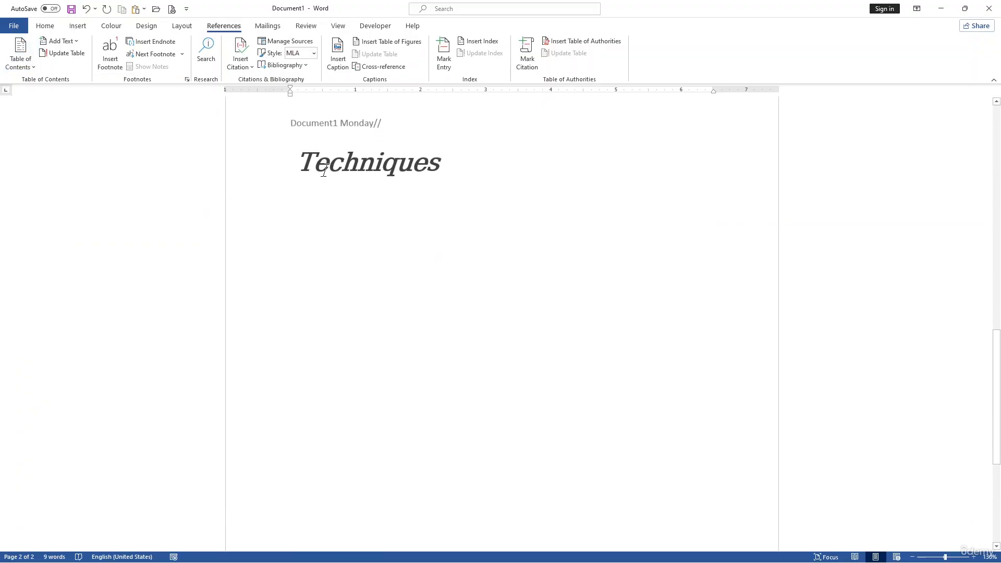
click(293, 161)
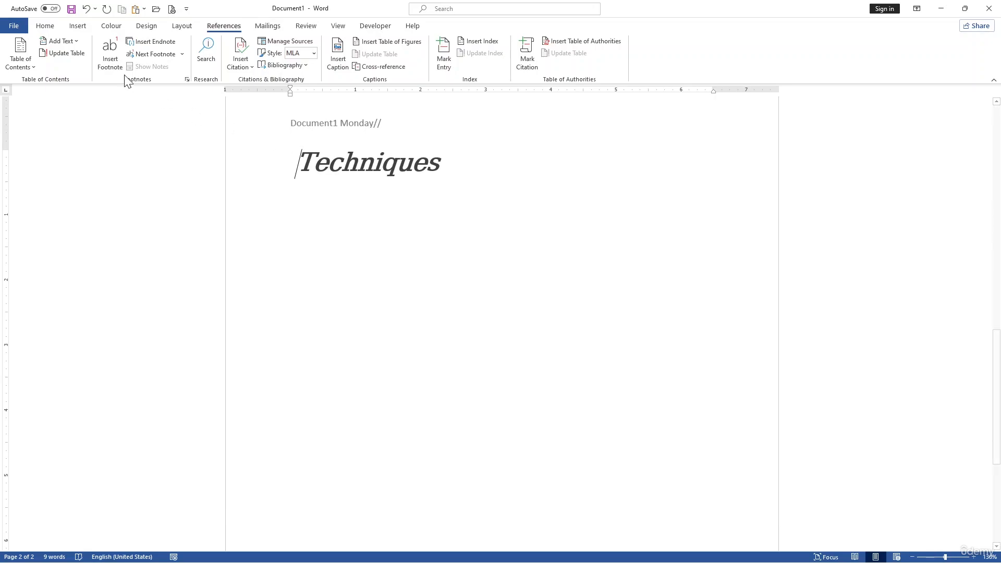
click(46, 27)
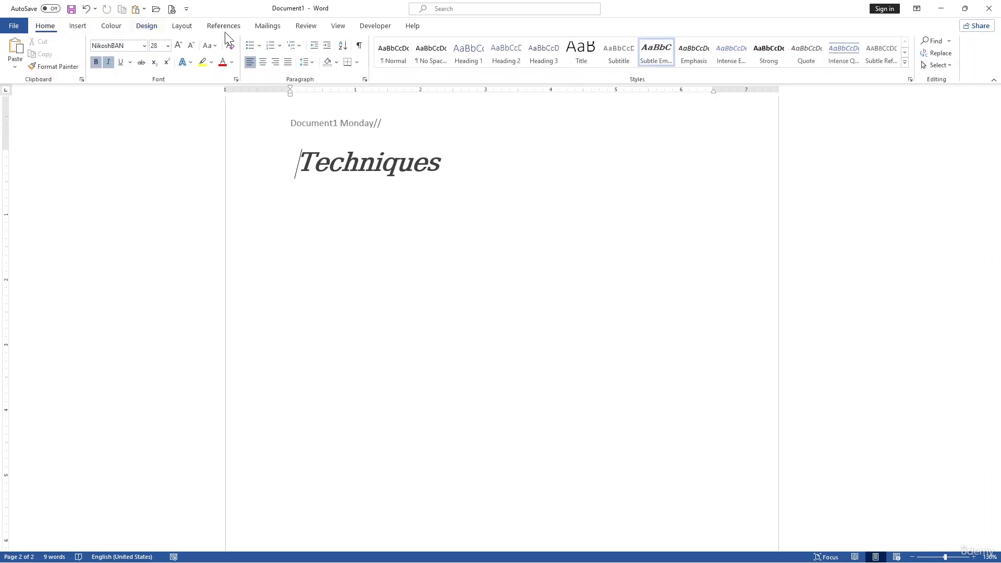
click(473, 61)
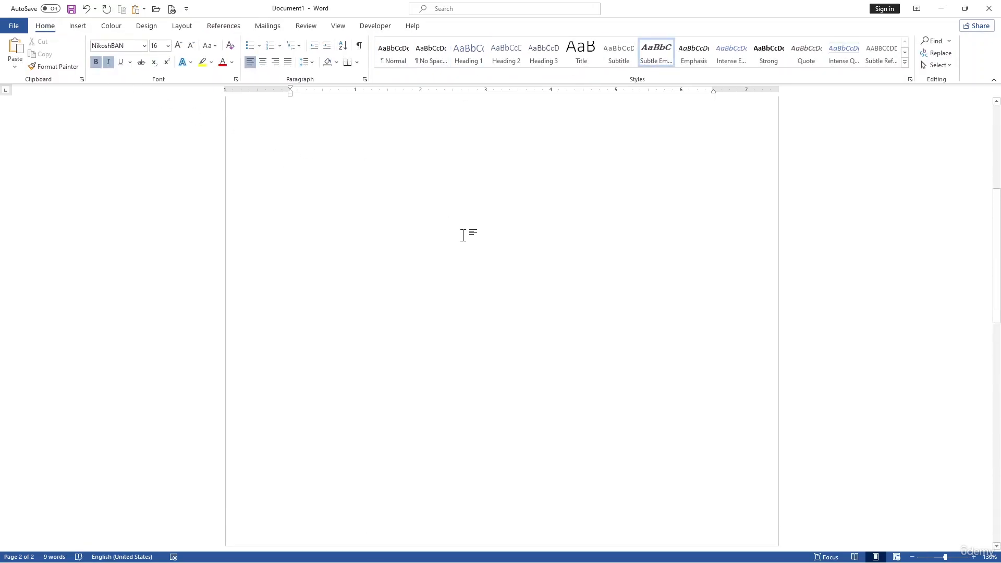
Update the table of contents field with the page numbers only option
right_click(362, 208)
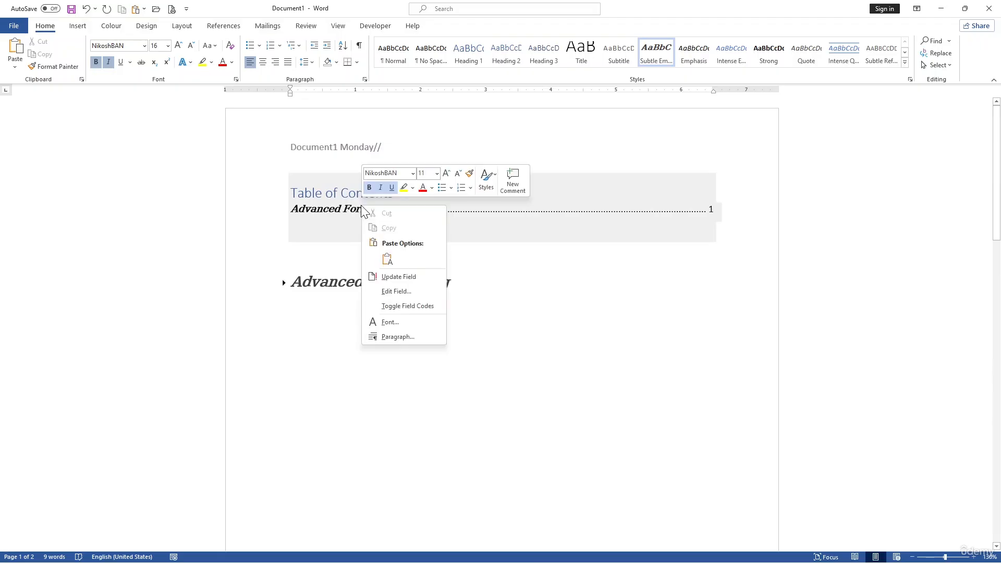
click(389, 277)
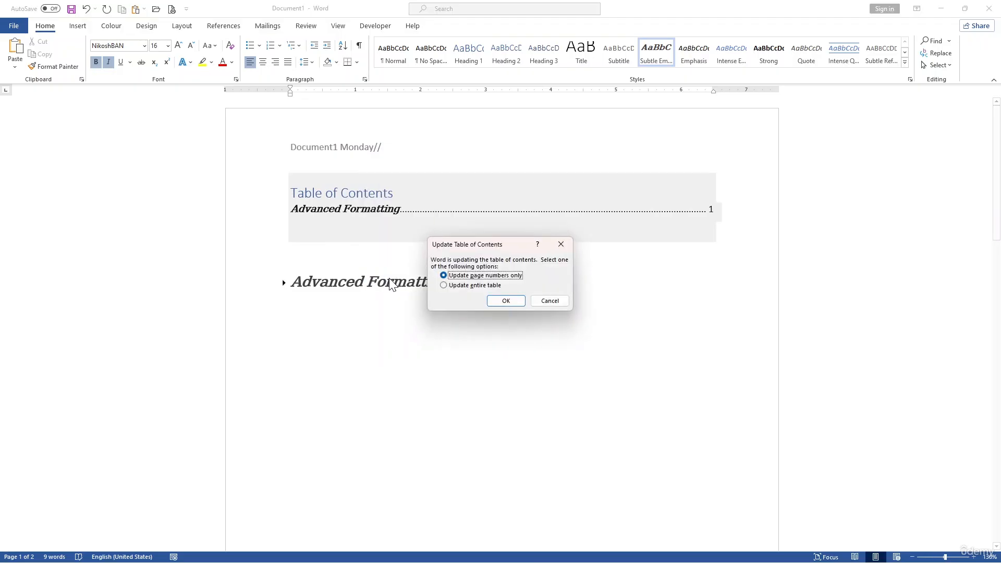
click(506, 299)
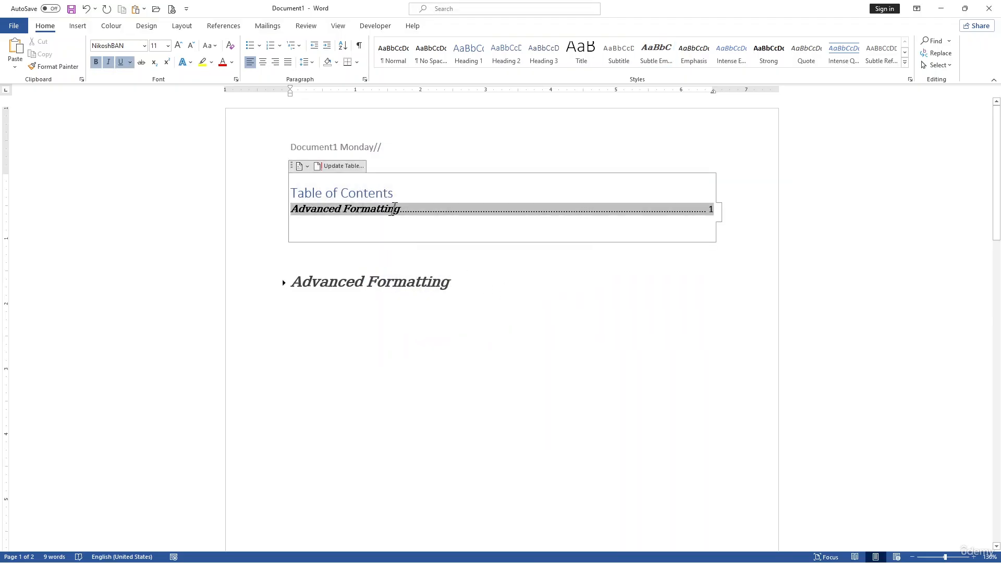
click(462, 269)
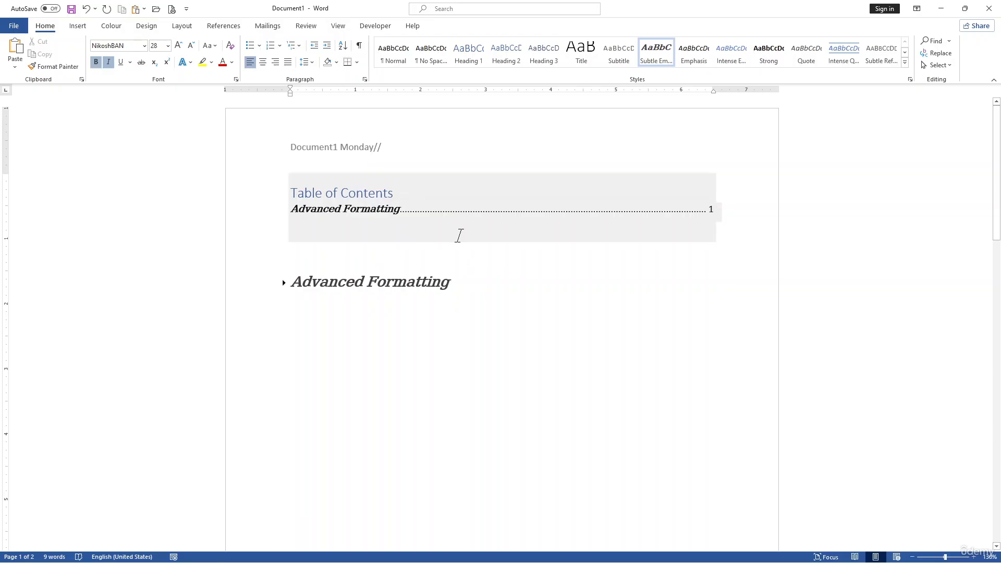
click(510, 235)
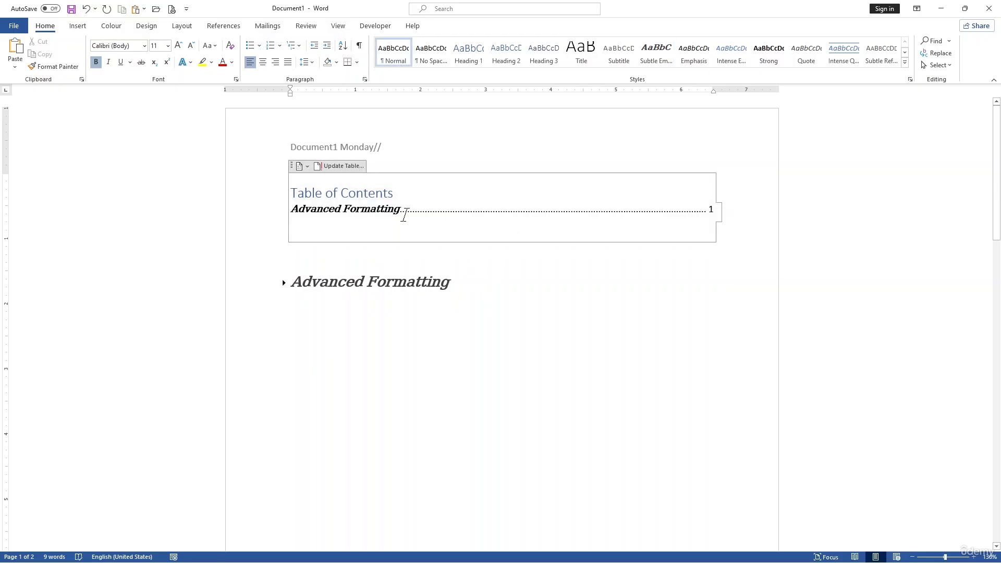
scroll(515, 355, down, 15)
scroll(490, 331, up, 7)
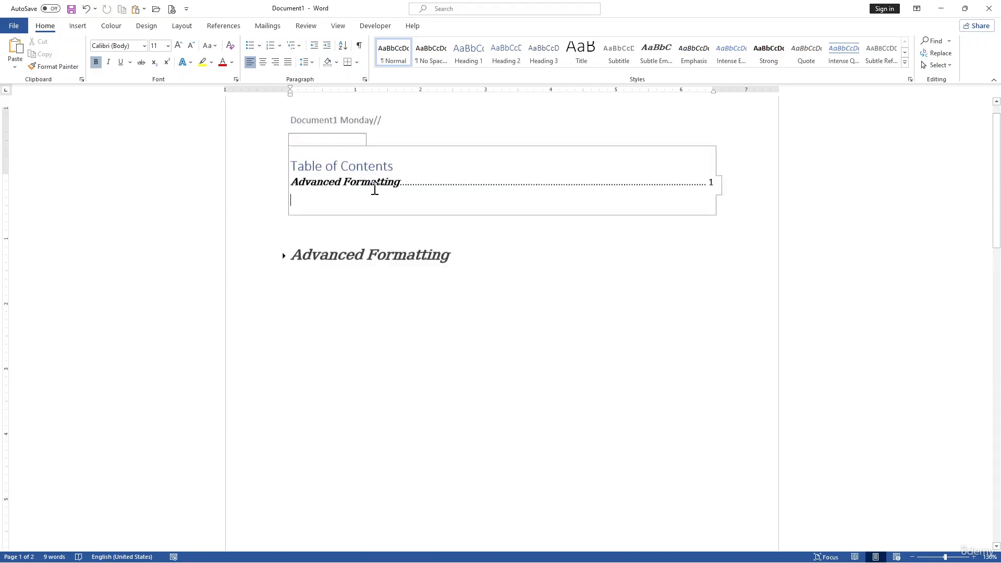
scroll(374, 189, up, 1)
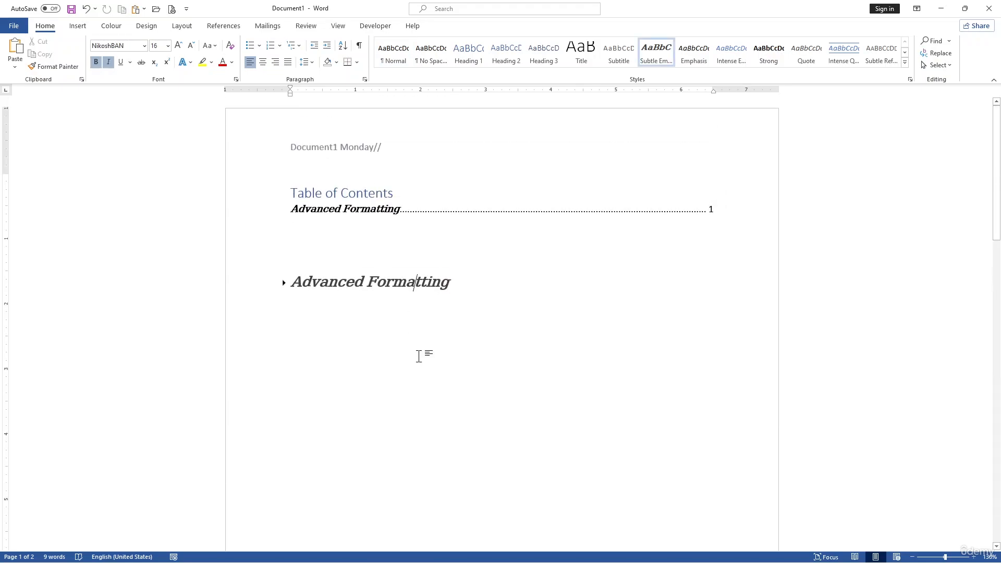
Insert a table with three columns and three rows below the "Advanced Formatting" heading
click(471, 304)
click(451, 256)
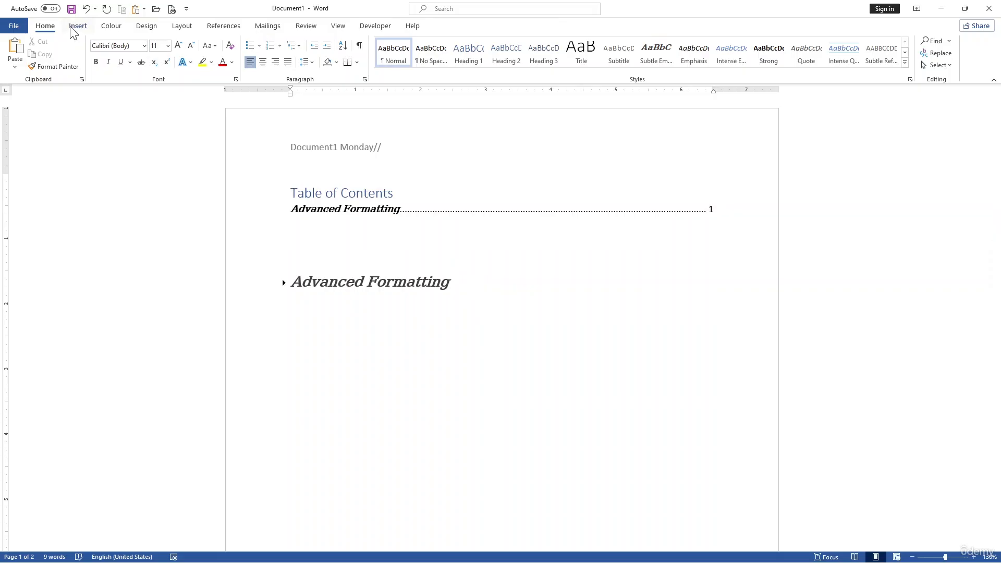
click(74, 27)
click(86, 68)
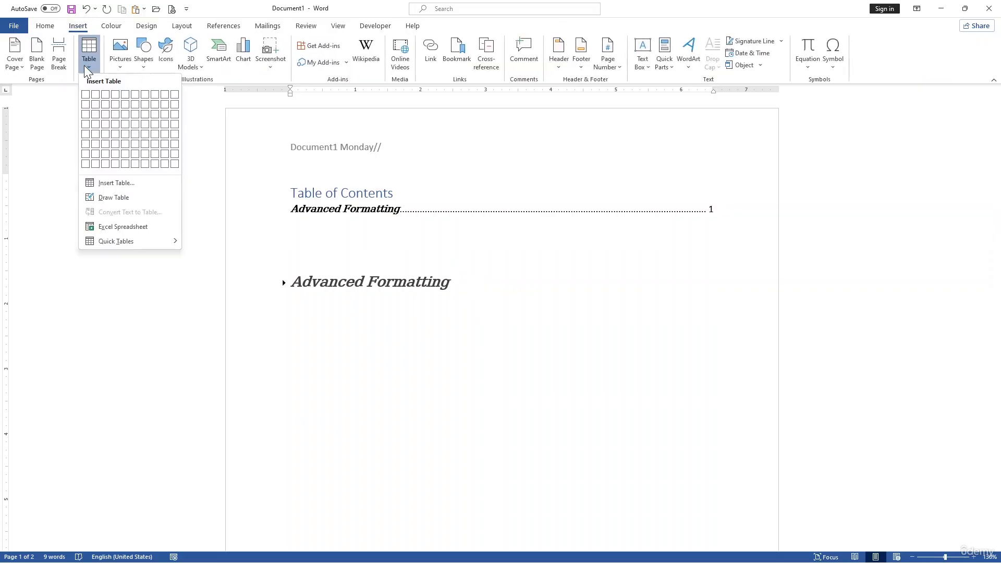
click(105, 115)
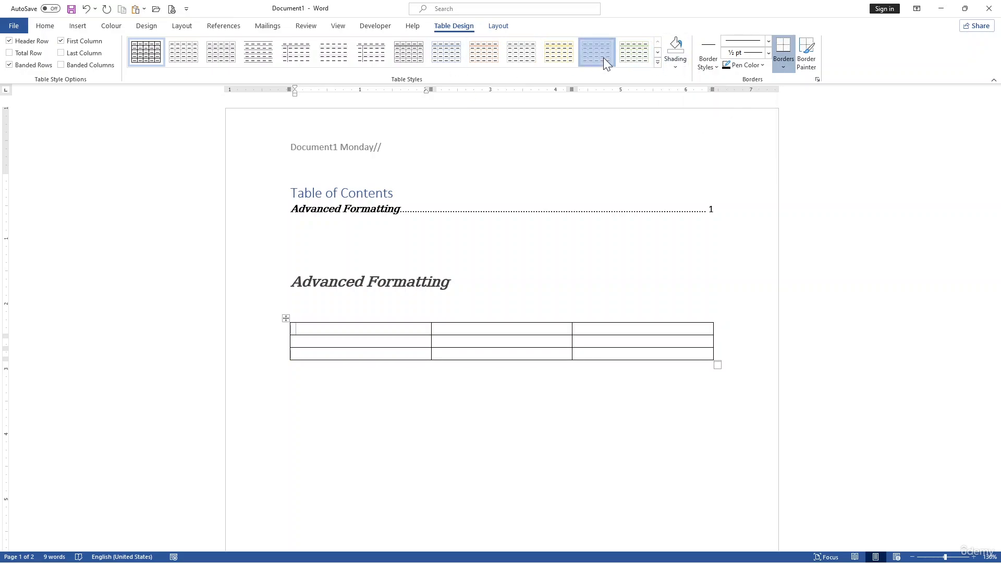
Apply the green grid table style with a solid dark header row and first column to the new table
click(637, 55)
click(658, 61)
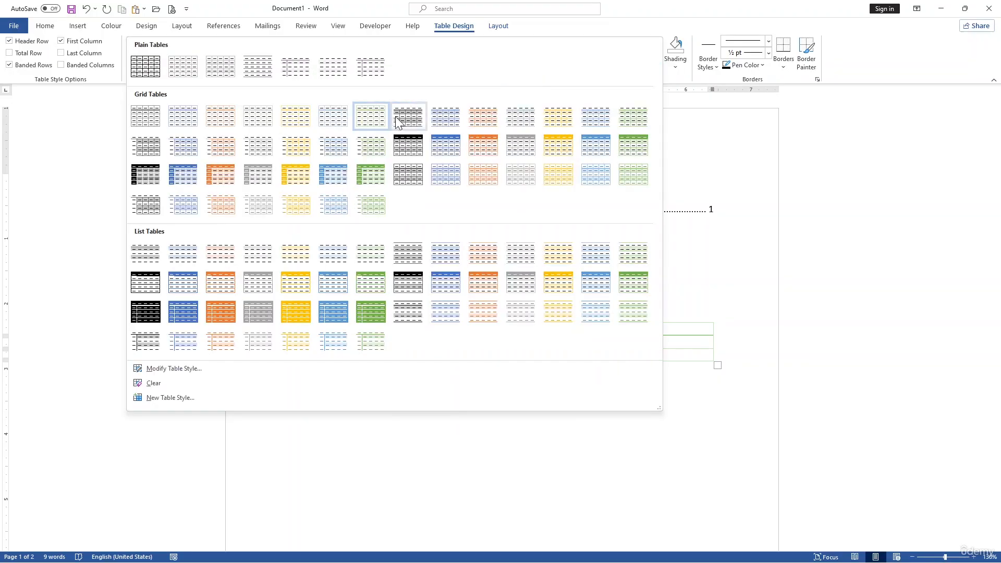
click(361, 176)
click(500, 426)
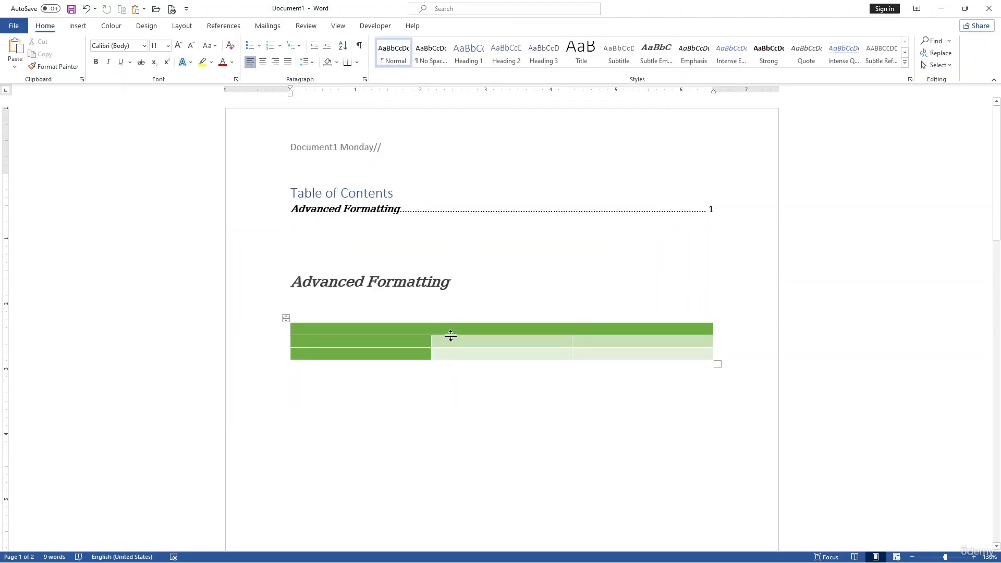
click(285, 318)
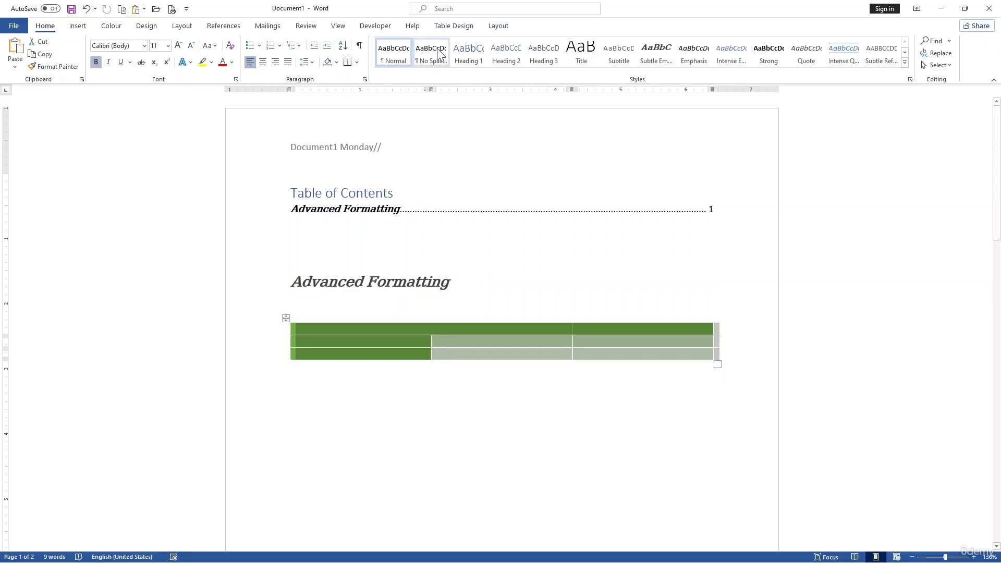
click(438, 27)
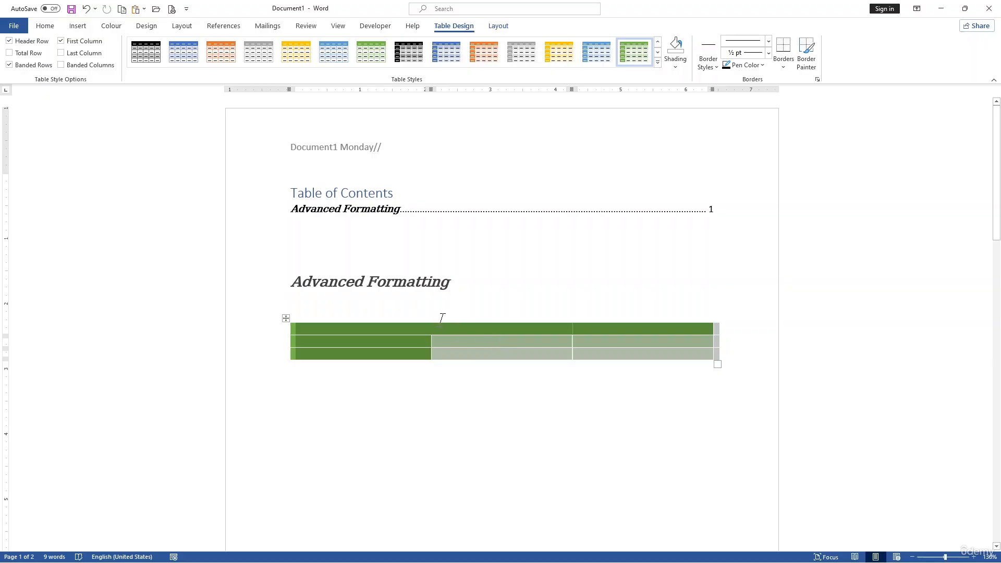
click(451, 331)
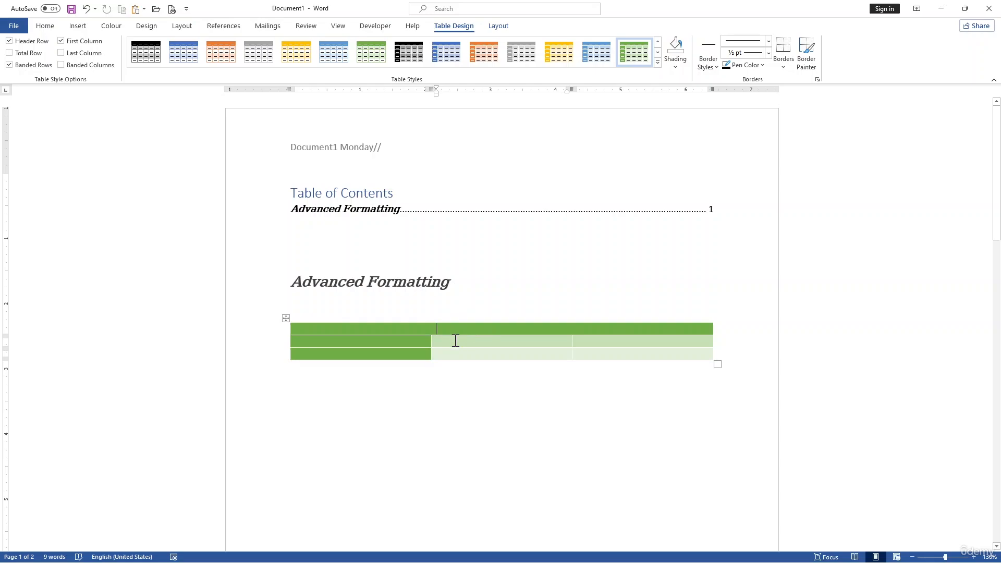
Try splitting the second row's last two cells into 4 columns and 1 row, and splitting the table at that row, undoing each attempt
drag(455, 340, 594, 338)
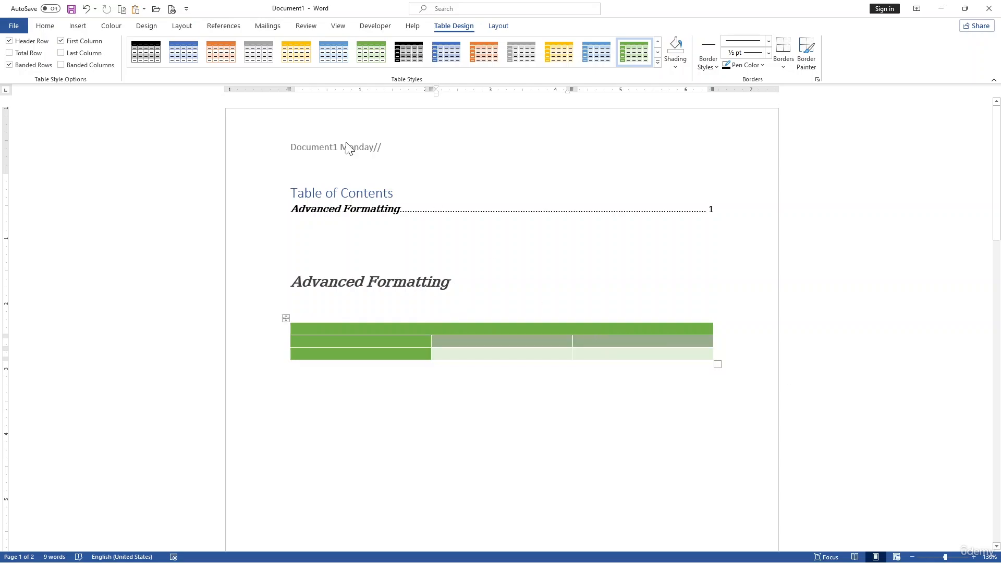
click(494, 27)
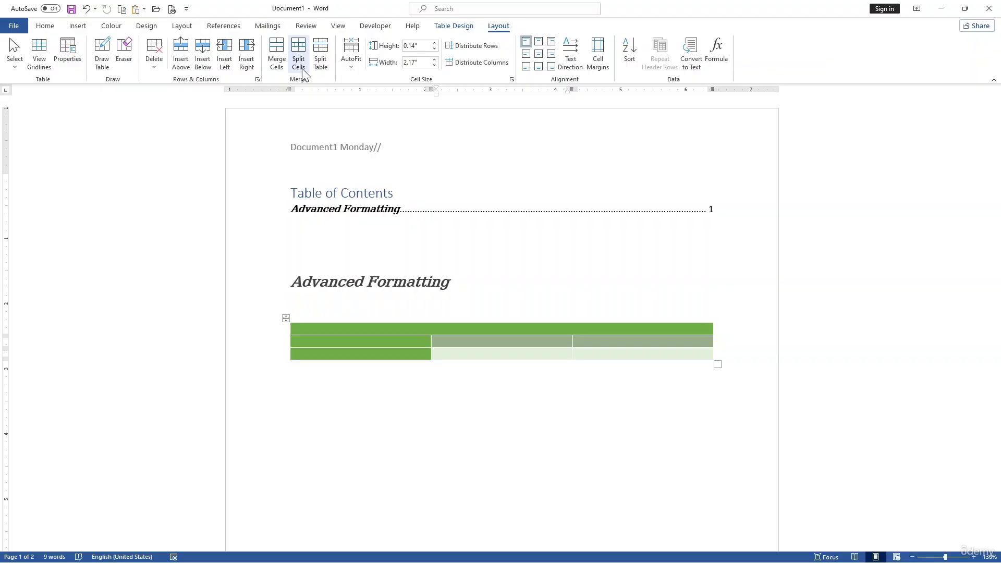
click(299, 62)
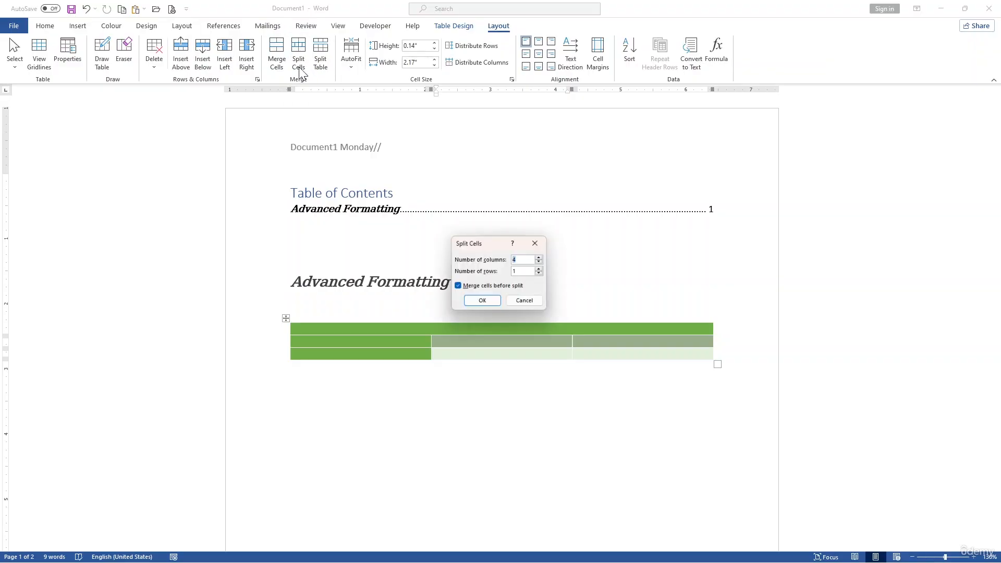
click(482, 303)
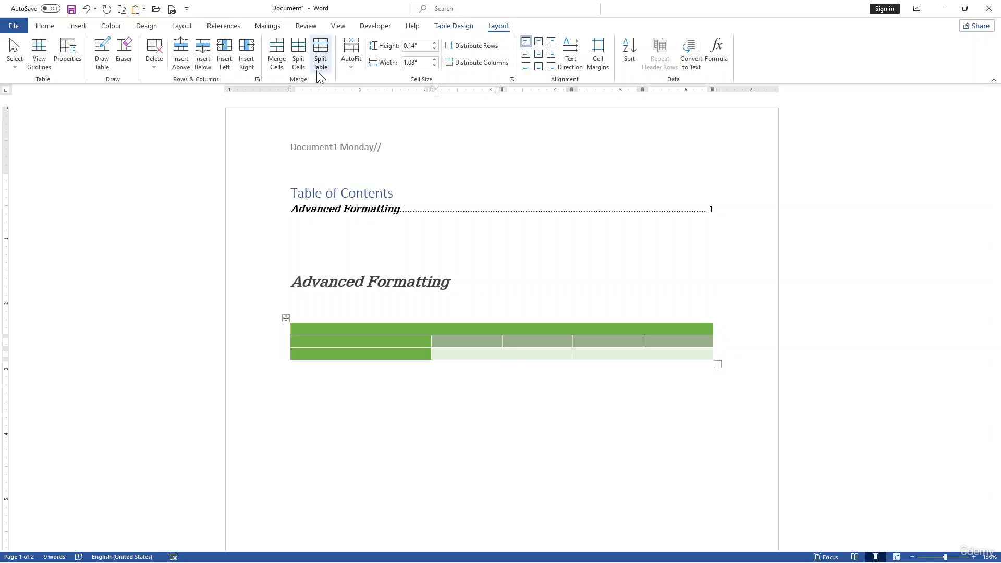
key(ctrl+z)
click(320, 69)
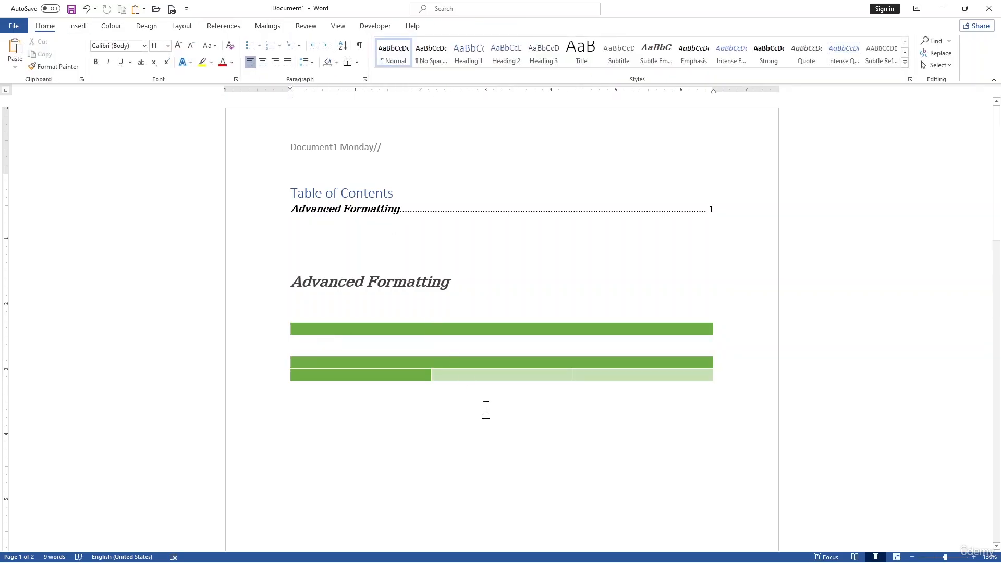
key(ctrl+z)
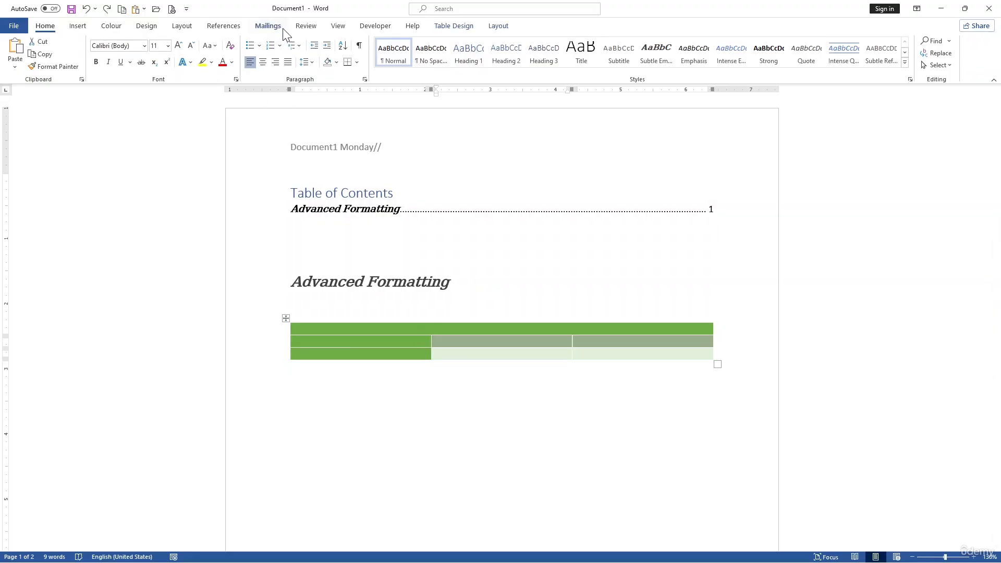
Merge the last two cells of the table's second row into one cell
click(497, 27)
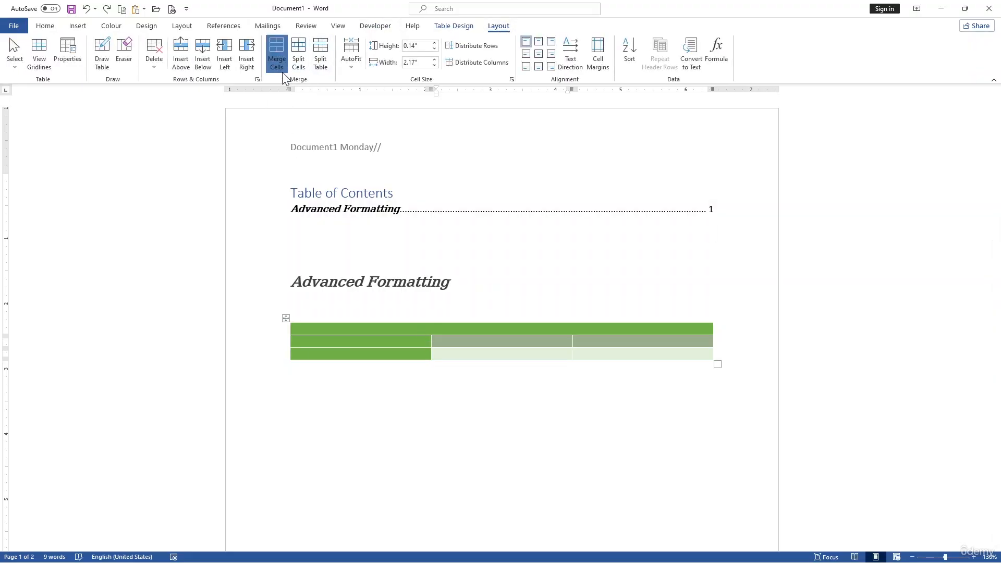
click(276, 52)
click(499, 370)
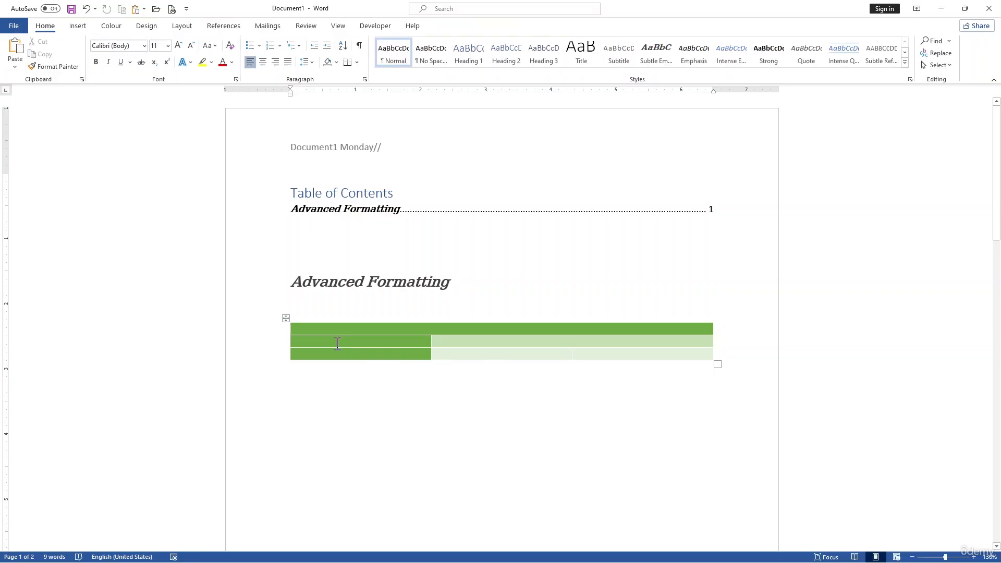
Merge all remaining cells of the table's second row into a single cell spanning the full table width
drag(337, 344, 612, 346)
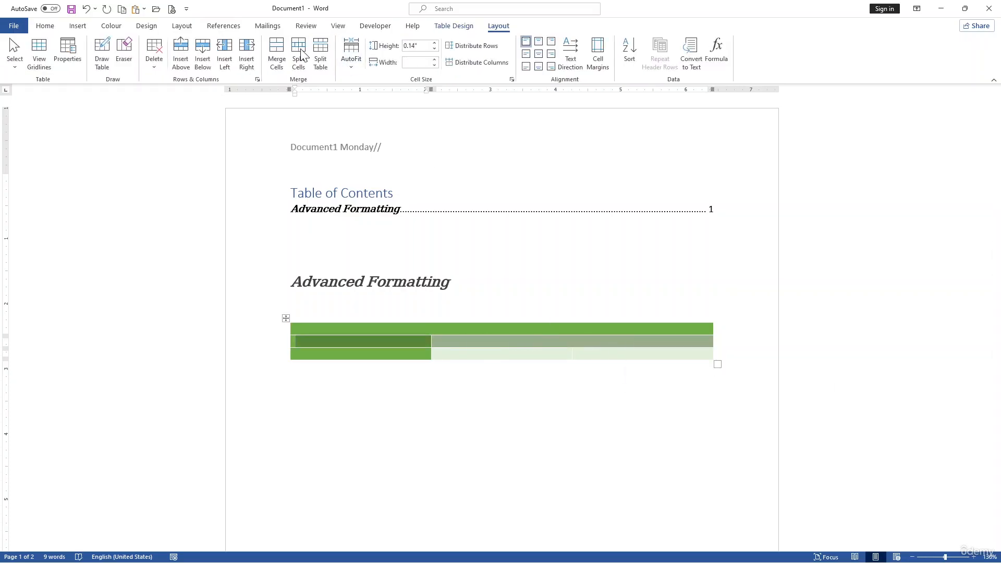
click(277, 53)
click(461, 386)
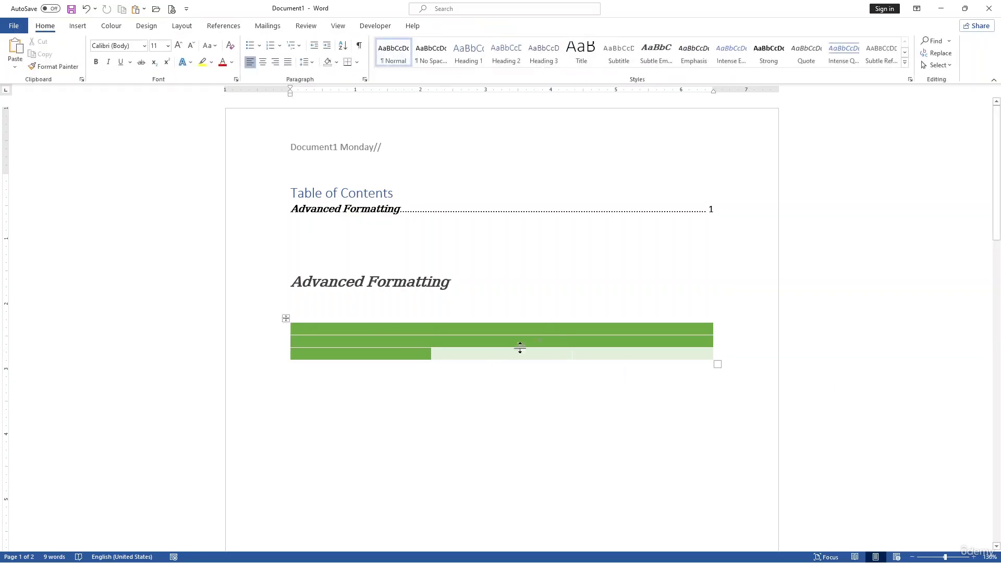
click(355, 340)
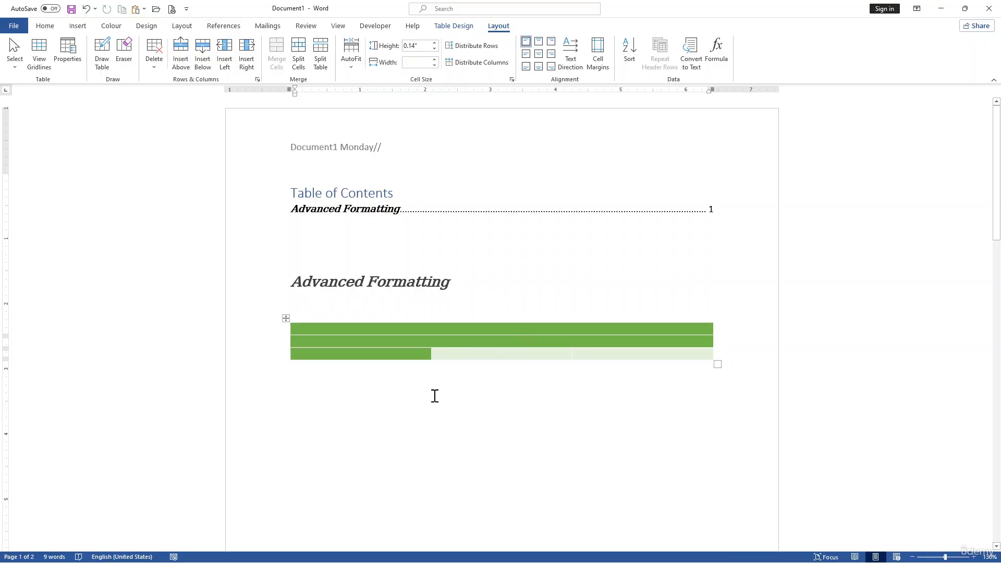
click(454, 408)
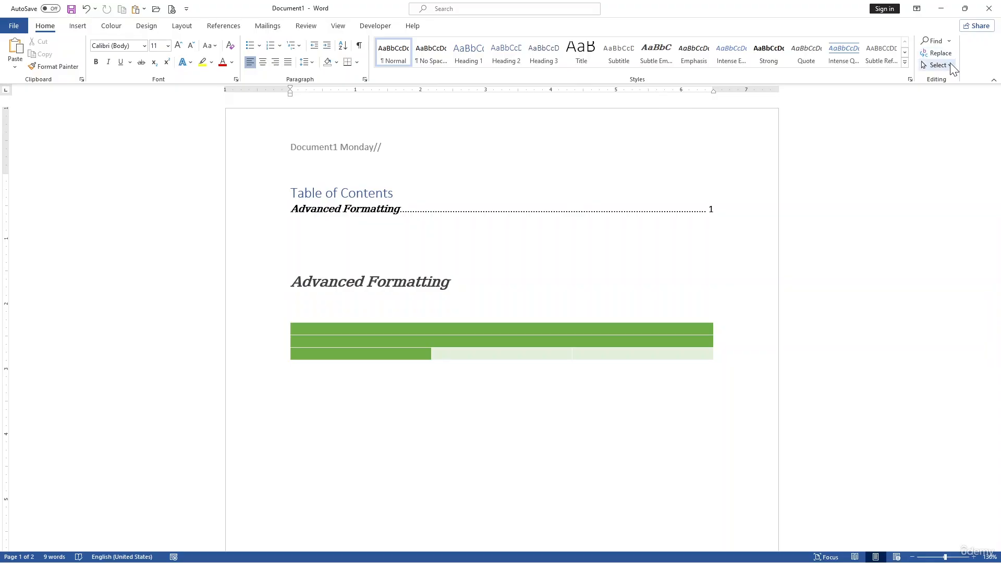
Examine the Find options and the Find, Replace and Go To pages of Find and Replace, and close the dialog
click(948, 42)
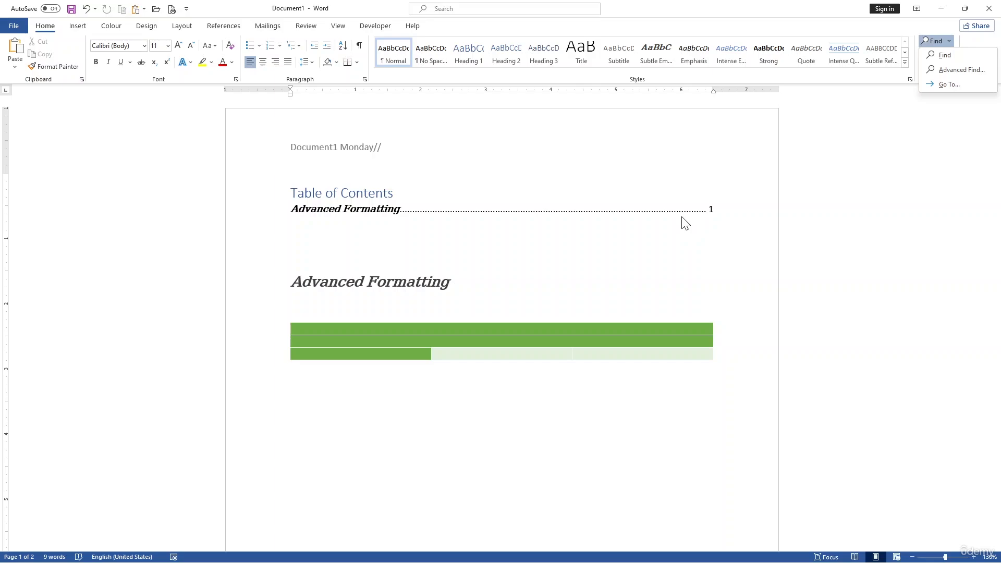
click(918, 240)
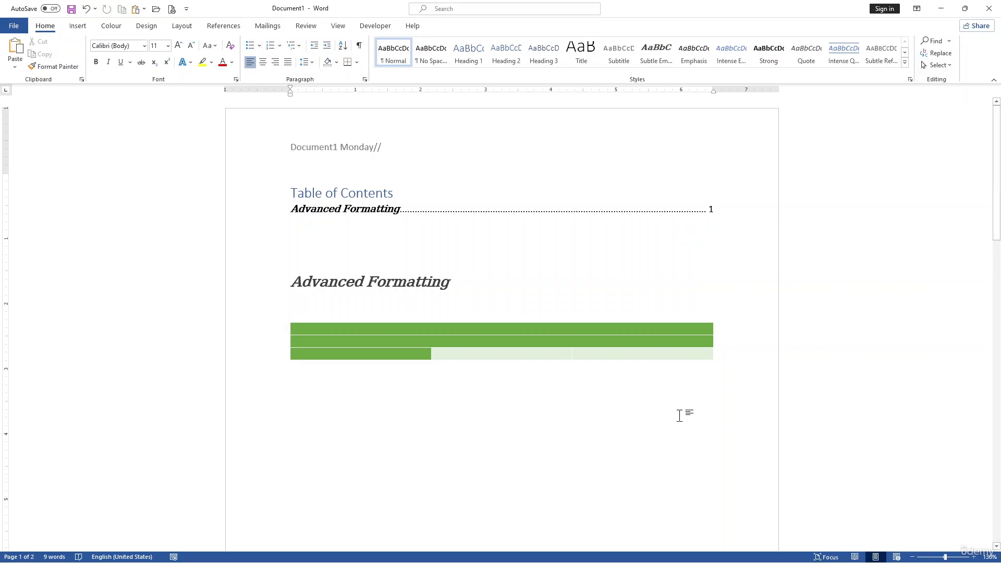
key(ctrl+h)
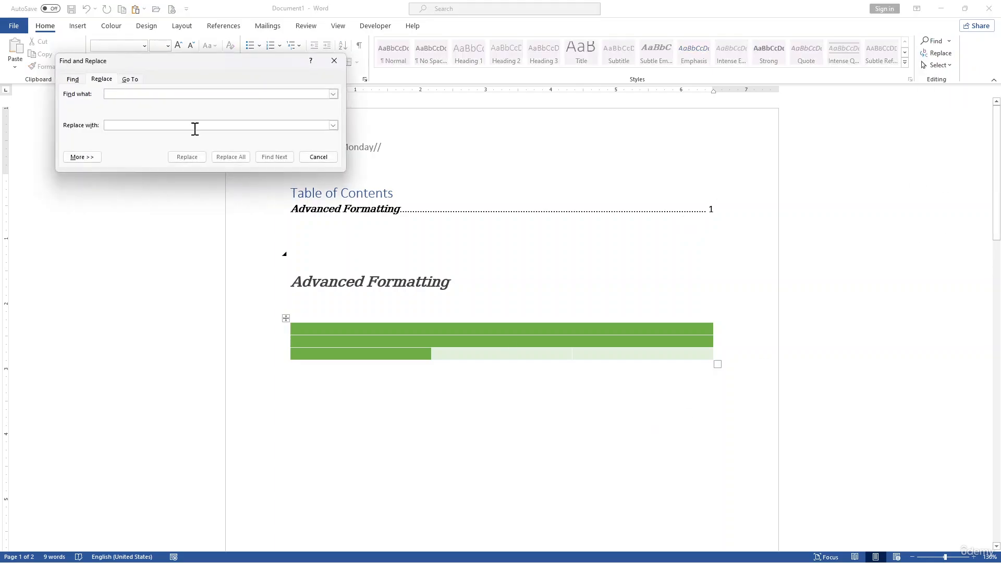
click(73, 80)
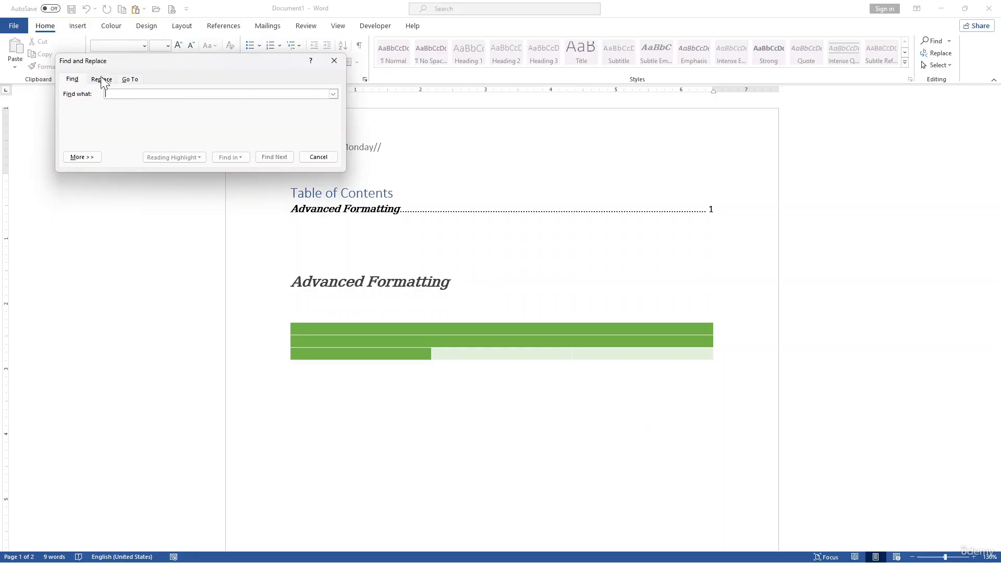
click(102, 80)
click(130, 81)
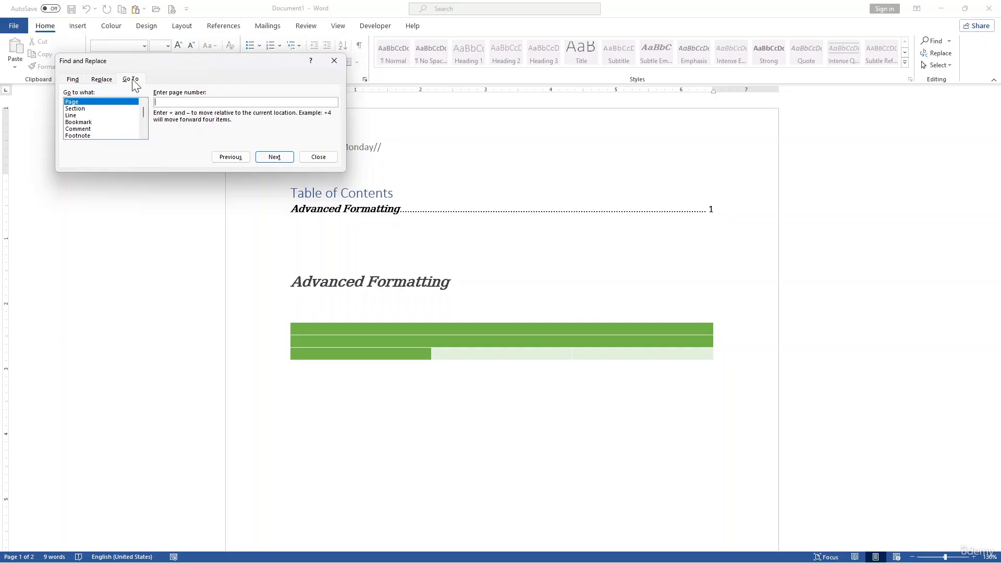
click(335, 61)
Show the Navigation Pane and look through its Pages and Results views, ending on the Headings view
click(338, 25)
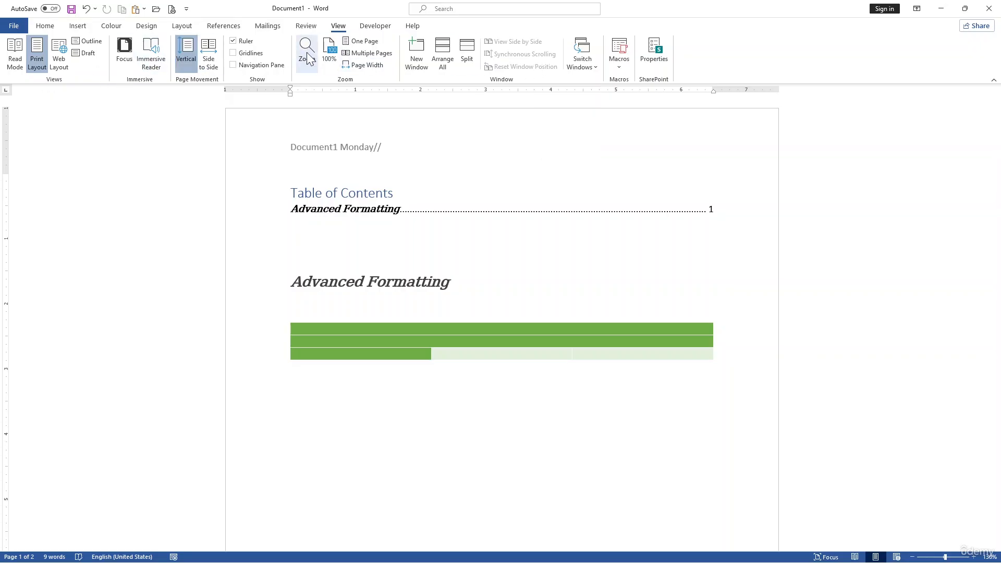
click(246, 66)
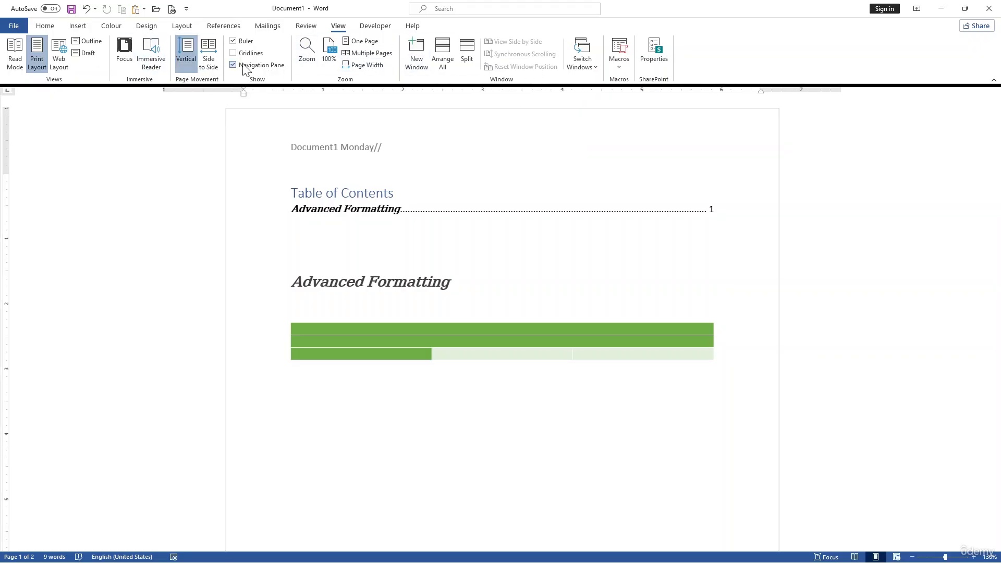
click(108, 119)
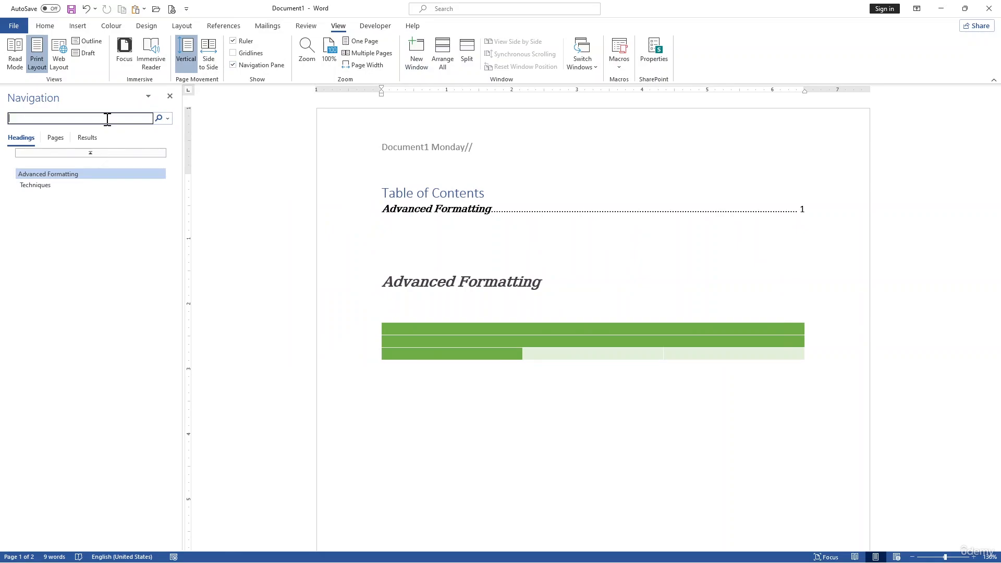
click(55, 138)
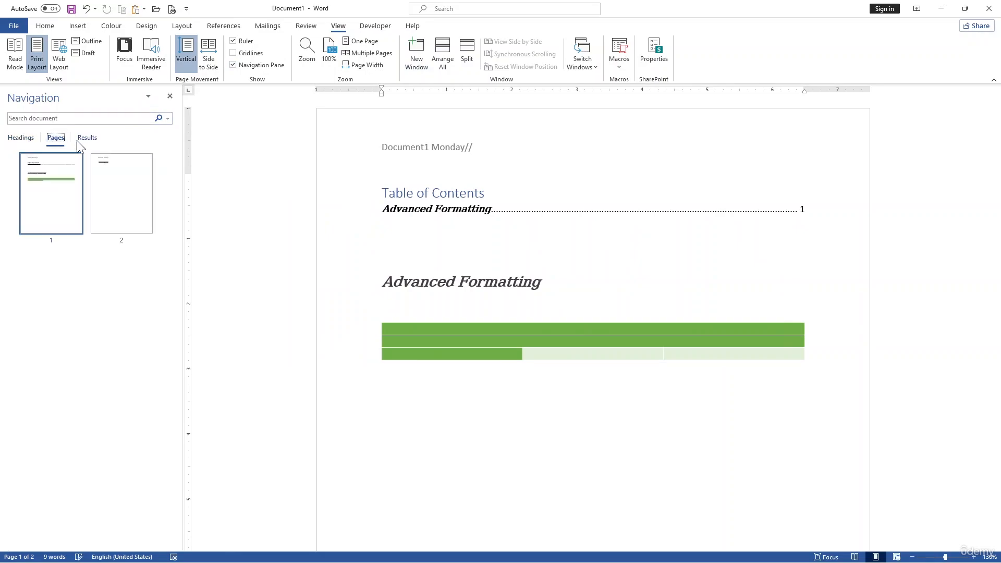
click(88, 138)
click(22, 137)
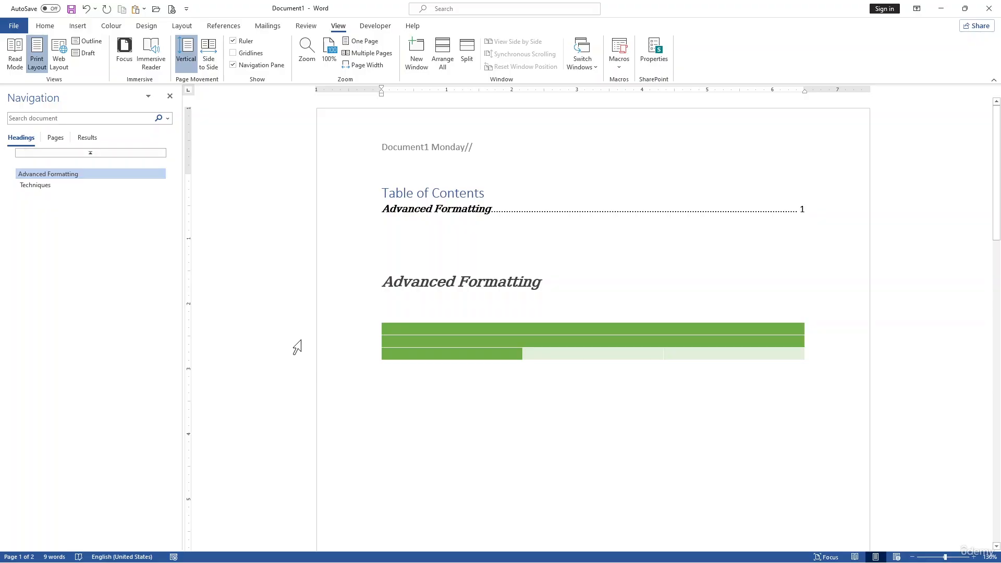
click(276, 319)
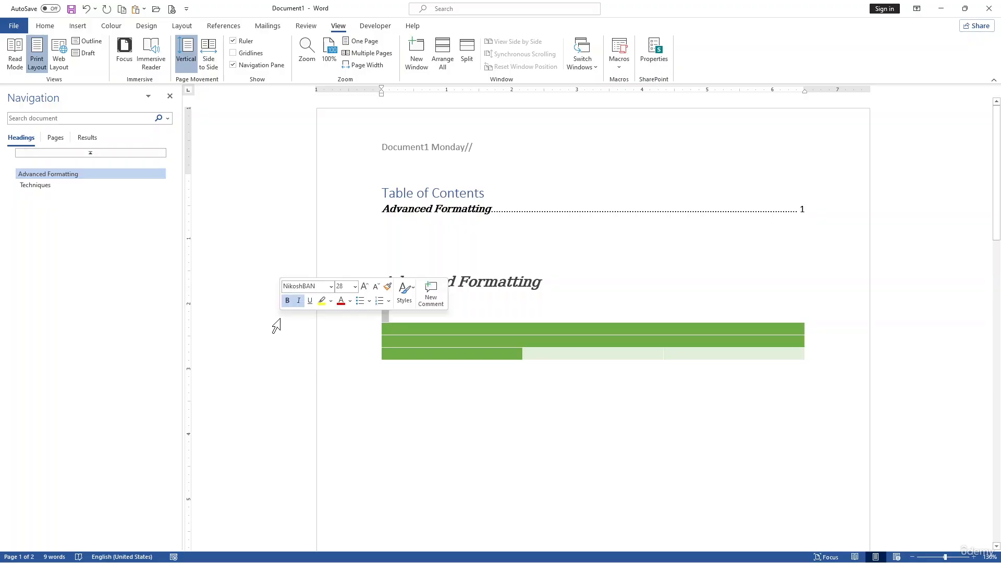
click(492, 411)
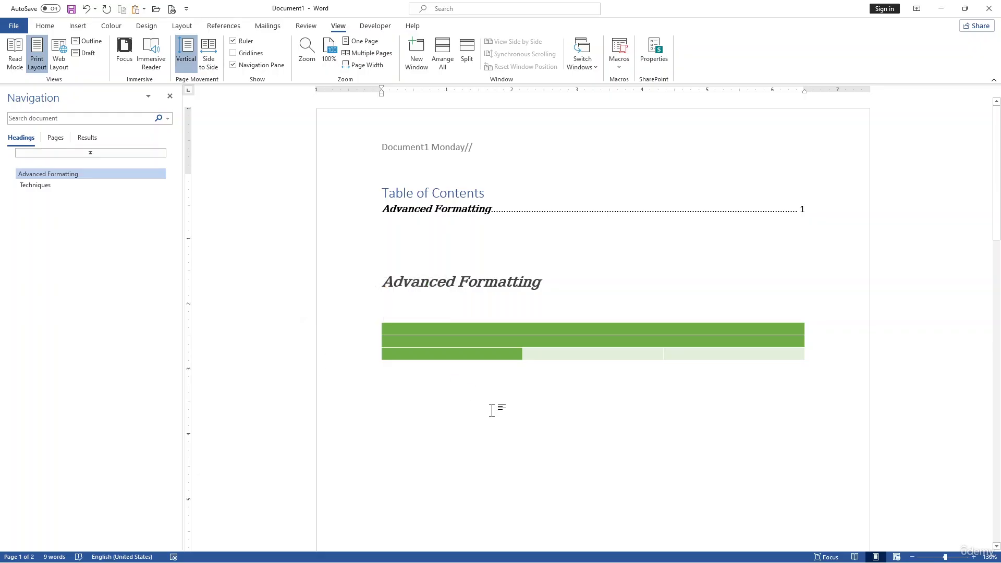